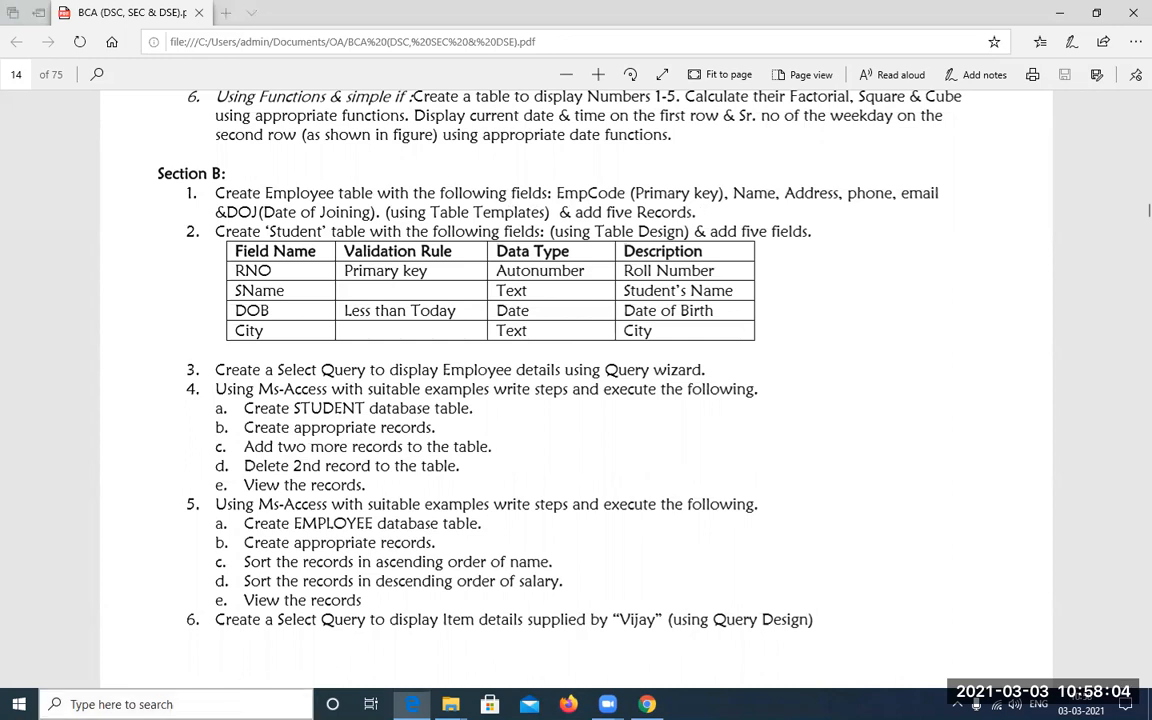
Open Microsoft Access 2010 and dismiss the Office activation wizard
{"action": "left_click", "coordinate": [150, 704]}
{"action": "type", "text": "access"}
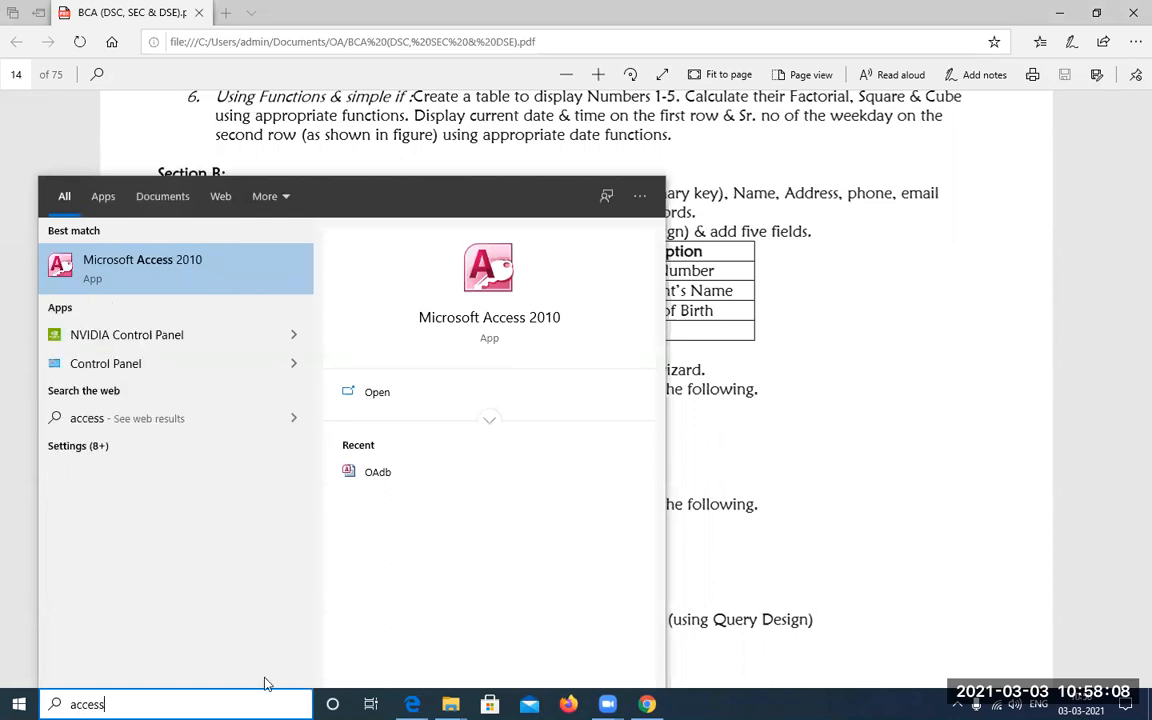
{"action": "left_click", "coordinate": [211, 279]}
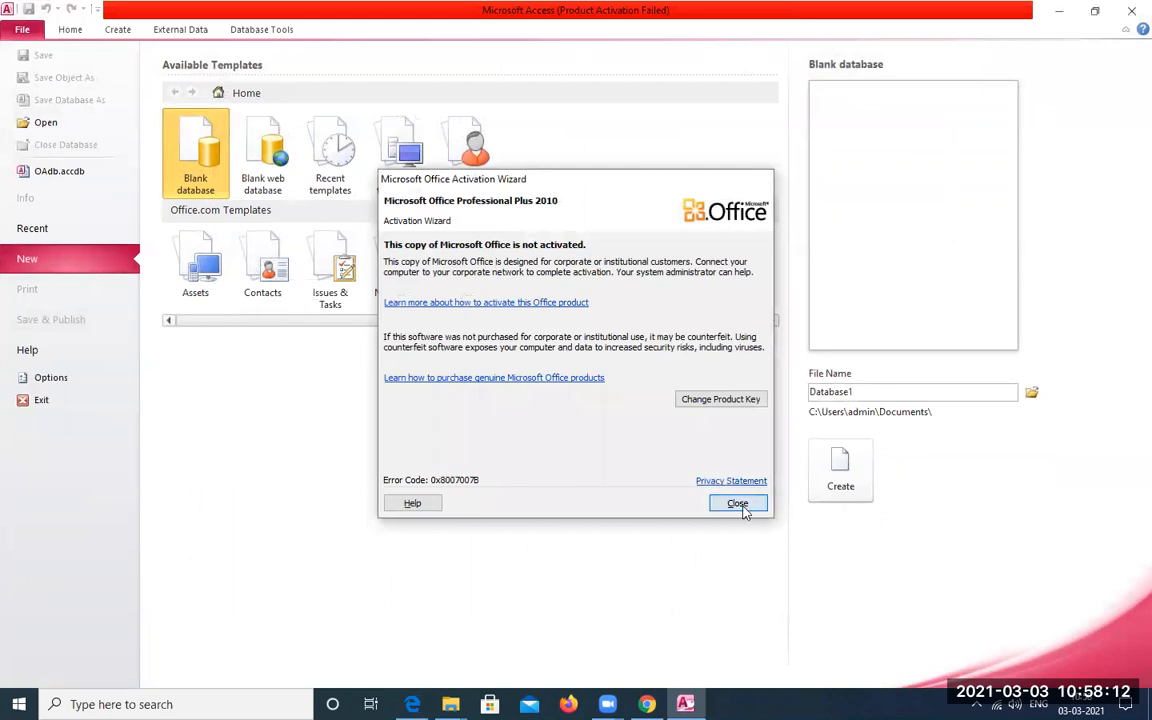
{"action": "left_click", "coordinate": [737, 503]}
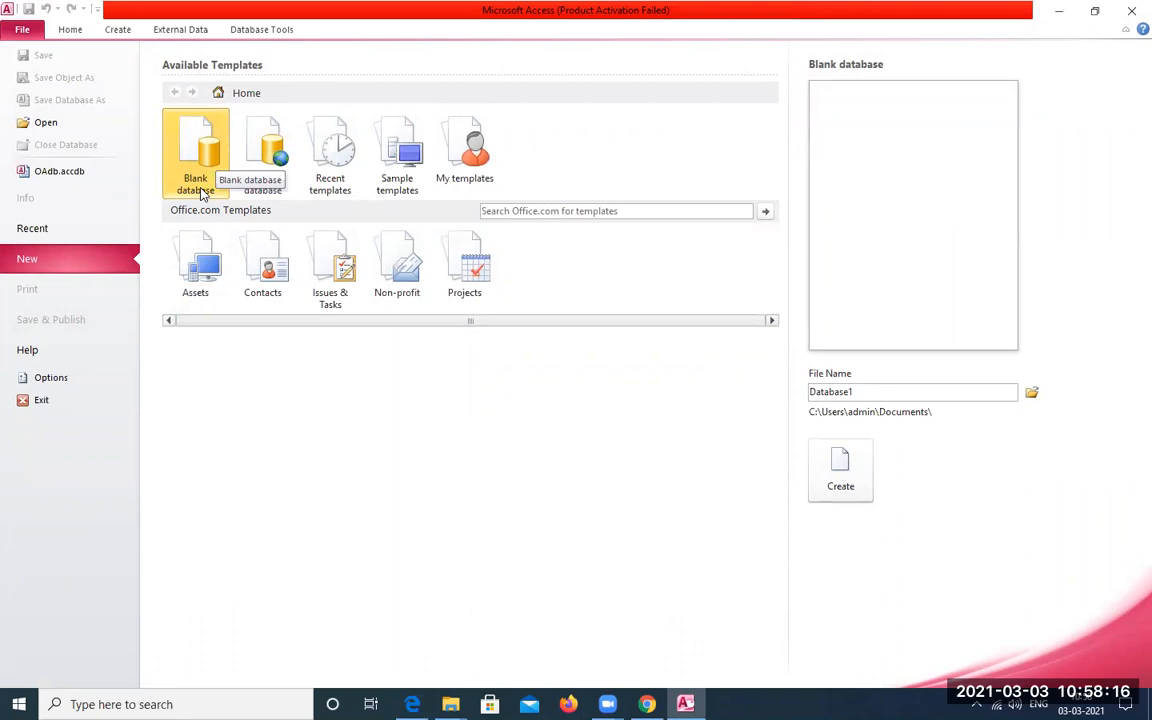
Create a blank database with the file name gogtebcadb
{"action": "double_click", "coordinate": [861, 391]}
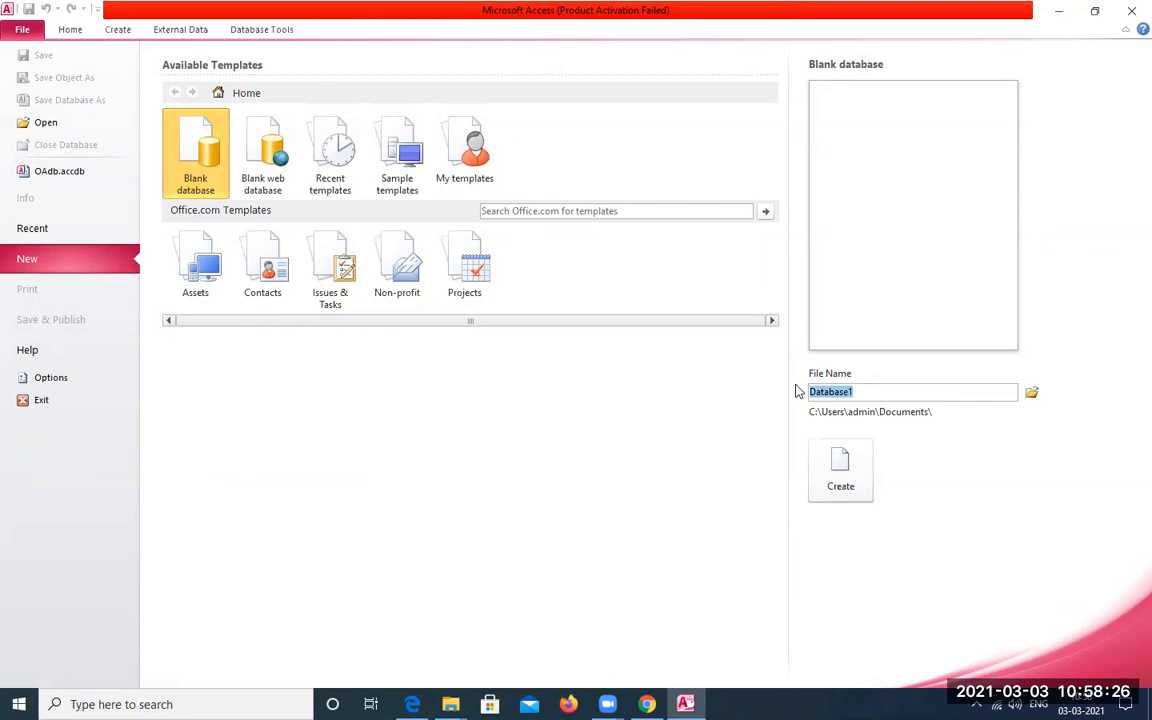
{"action": "type", "text": "gogtebca"}
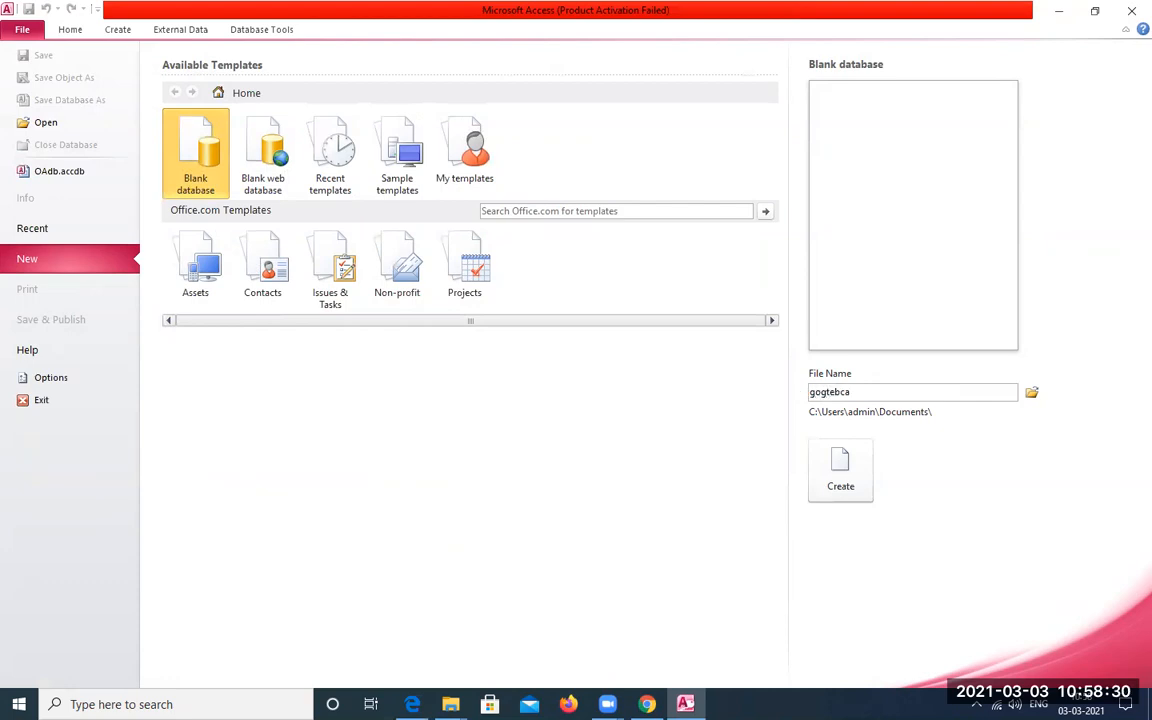
{"action": "type", "text": "db"}
{"action": "left_click", "coordinate": [840, 465]}
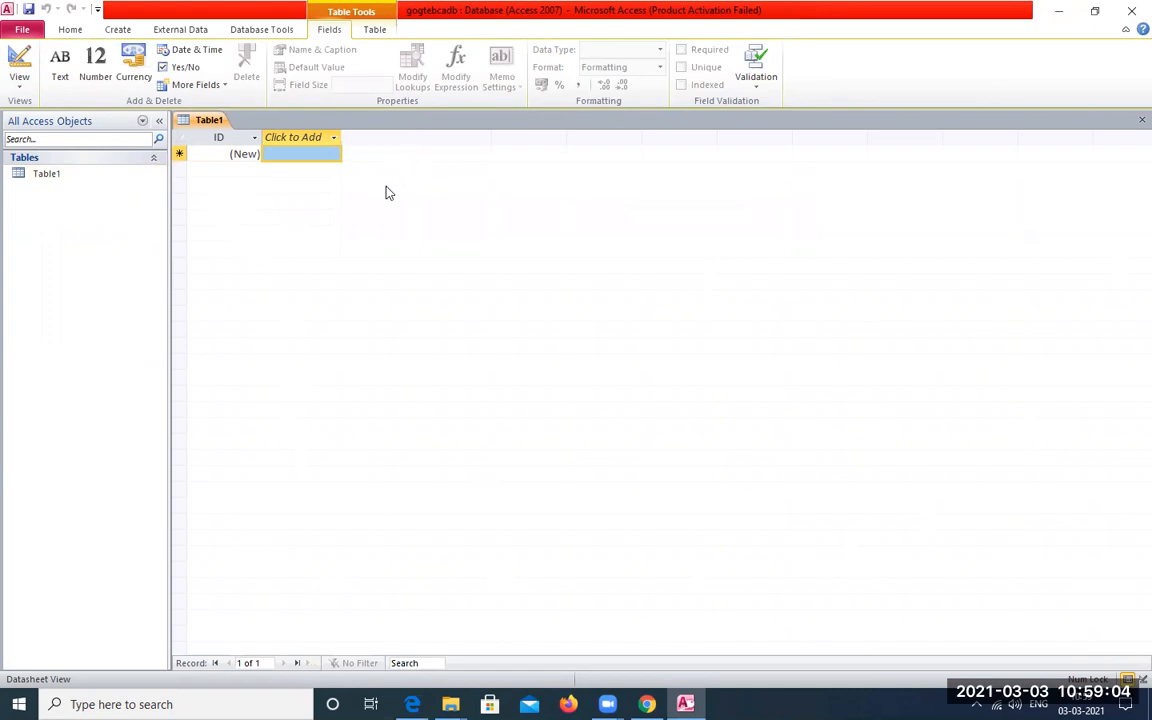
Save the new database's default table under the name Employee
{"action": "left_click", "coordinate": [56, 180]}
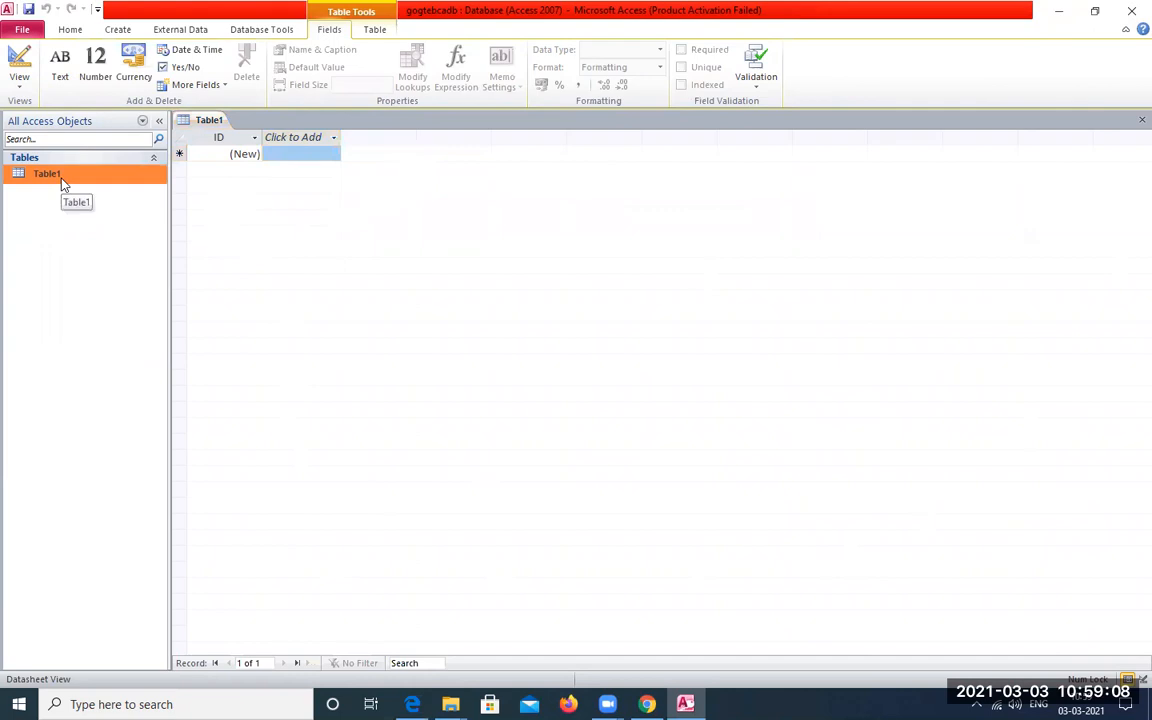
{"action": "left_click", "coordinate": [29, 9]}
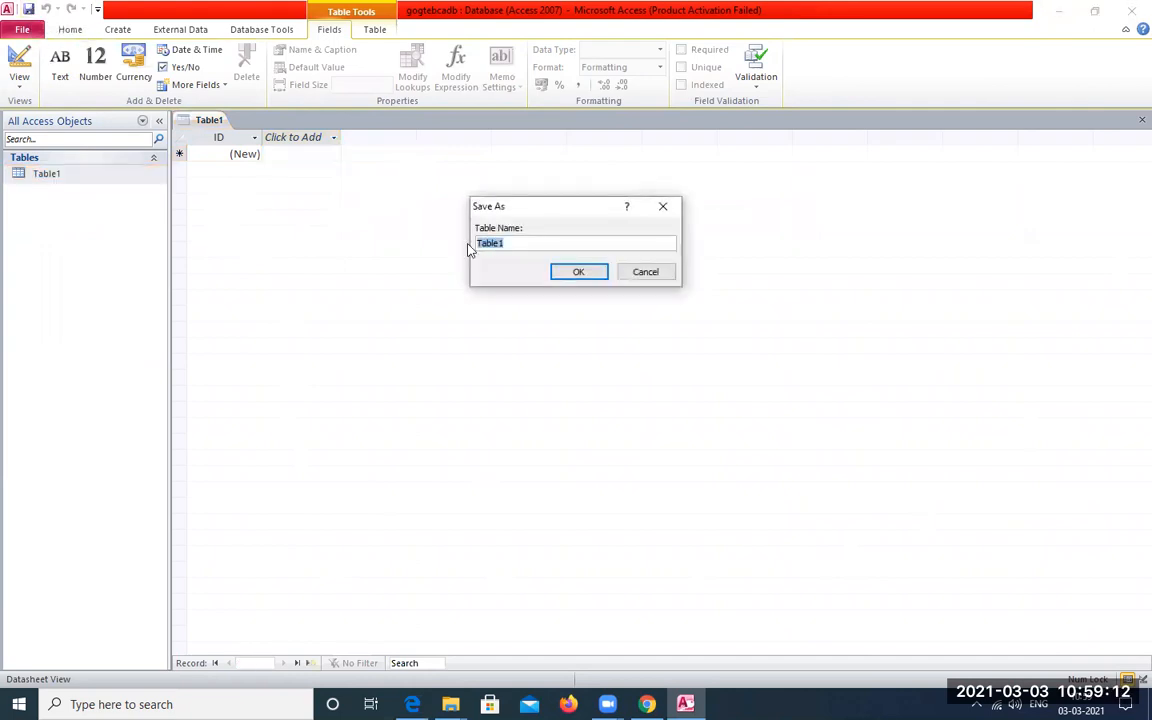
{"action": "type", "text": "Employee"}
{"action": "left_click", "coordinate": [562, 273]}
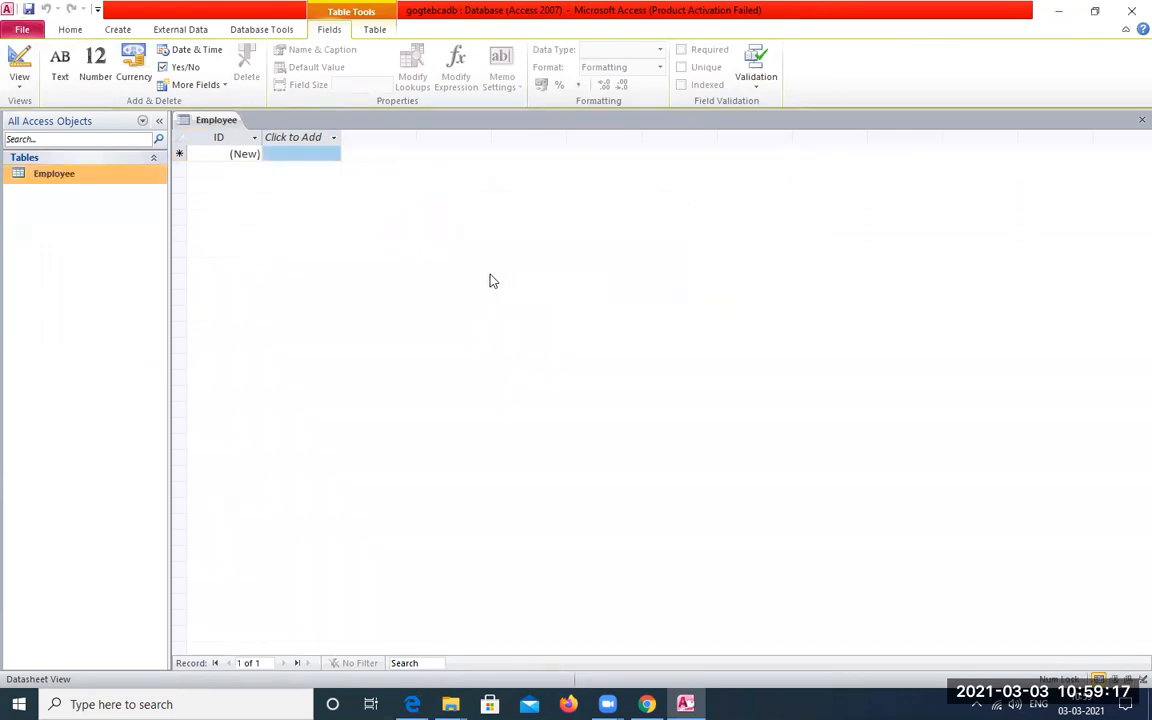
Rename the Employee table's ID field to EmpCode
{"action": "left_click", "coordinate": [224, 147]}
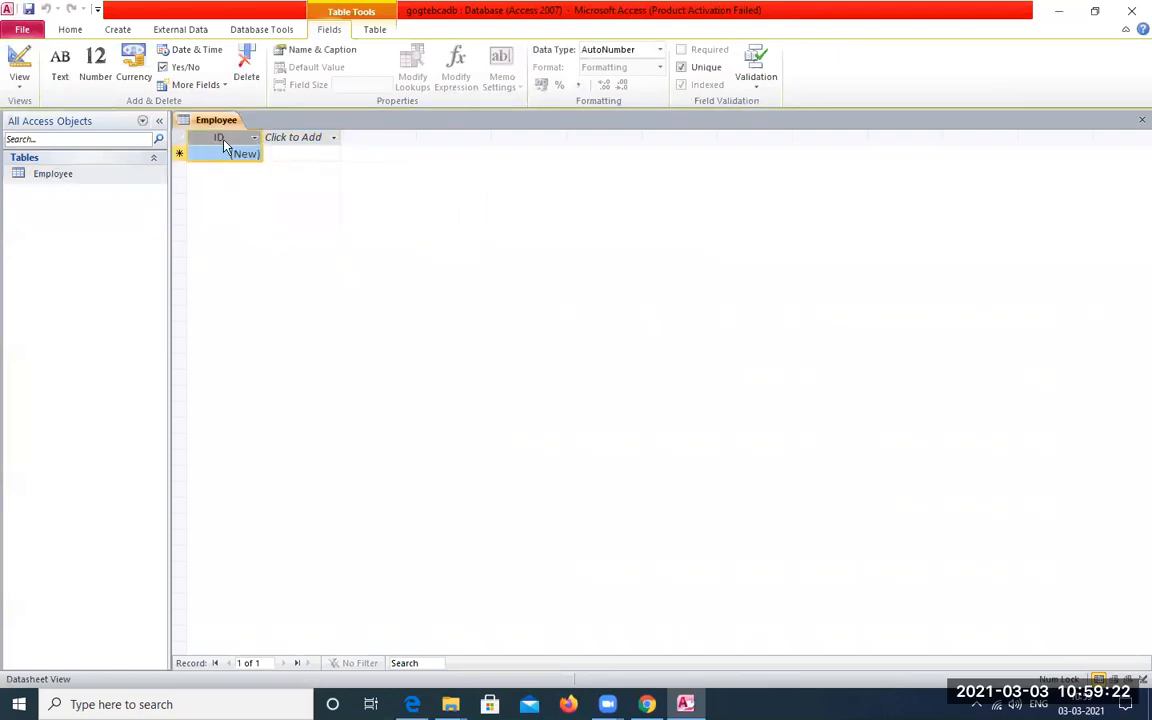
{"action": "right_click", "coordinate": [224, 146]}
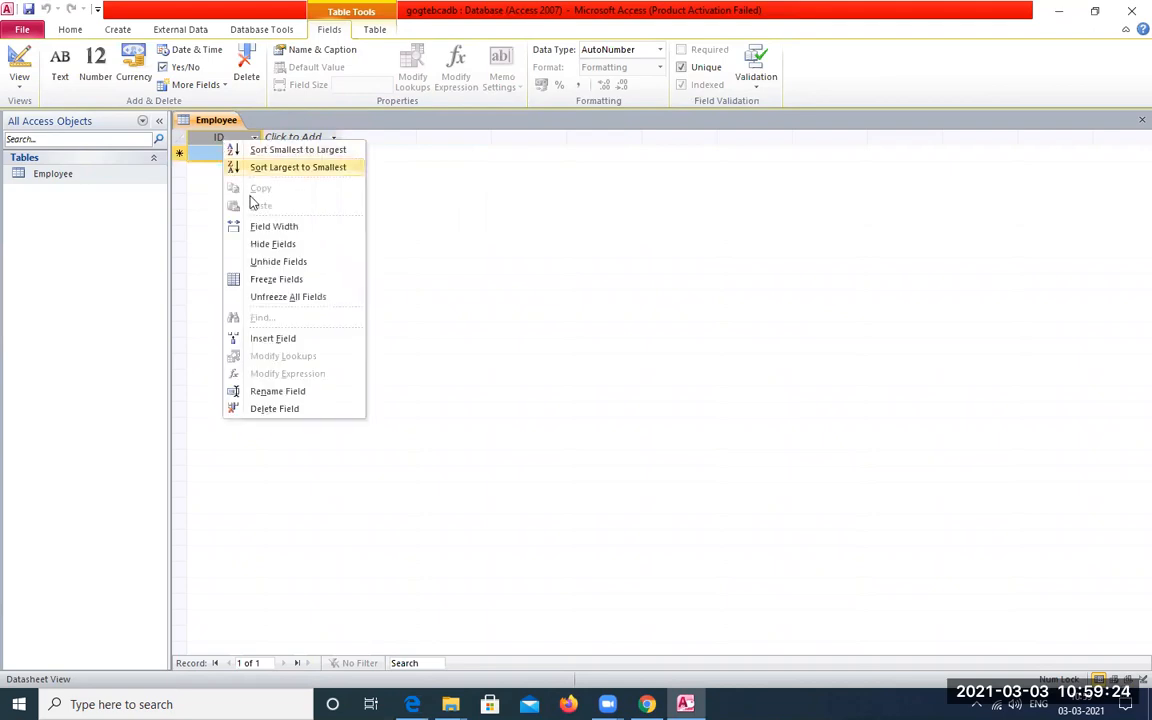
{"action": "left_click", "coordinate": [298, 393]}
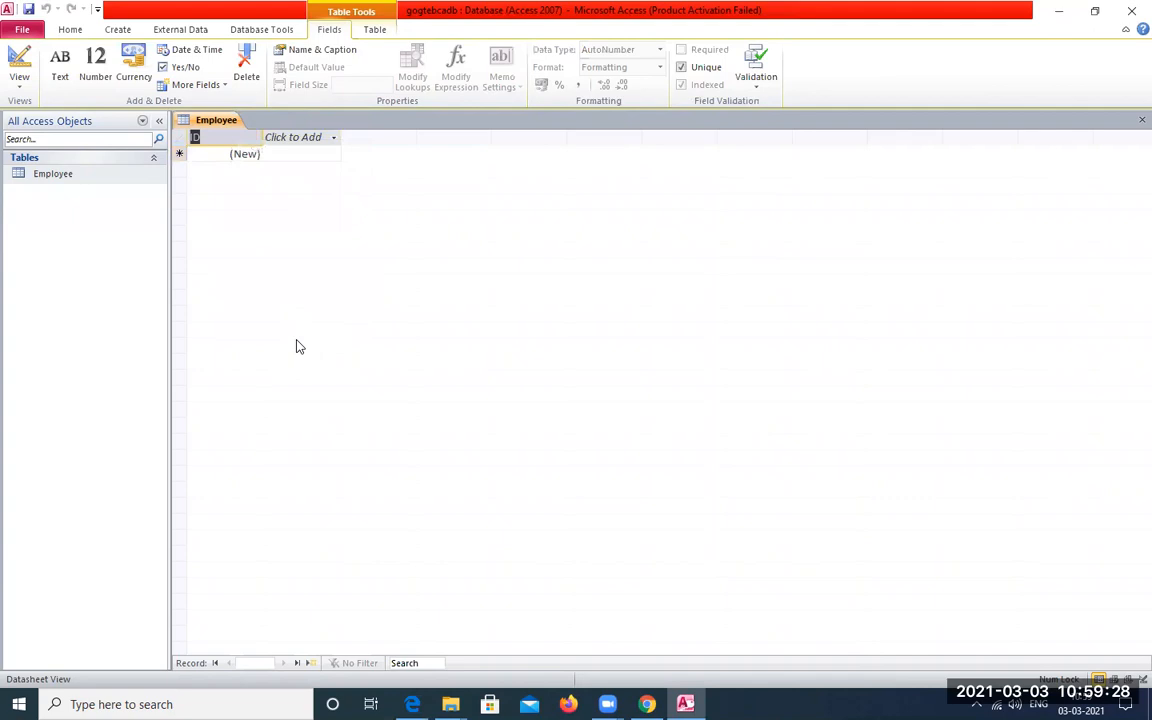
{"action": "type", "text": "EmpCode"}
{"action": "key", "text": "Return"}
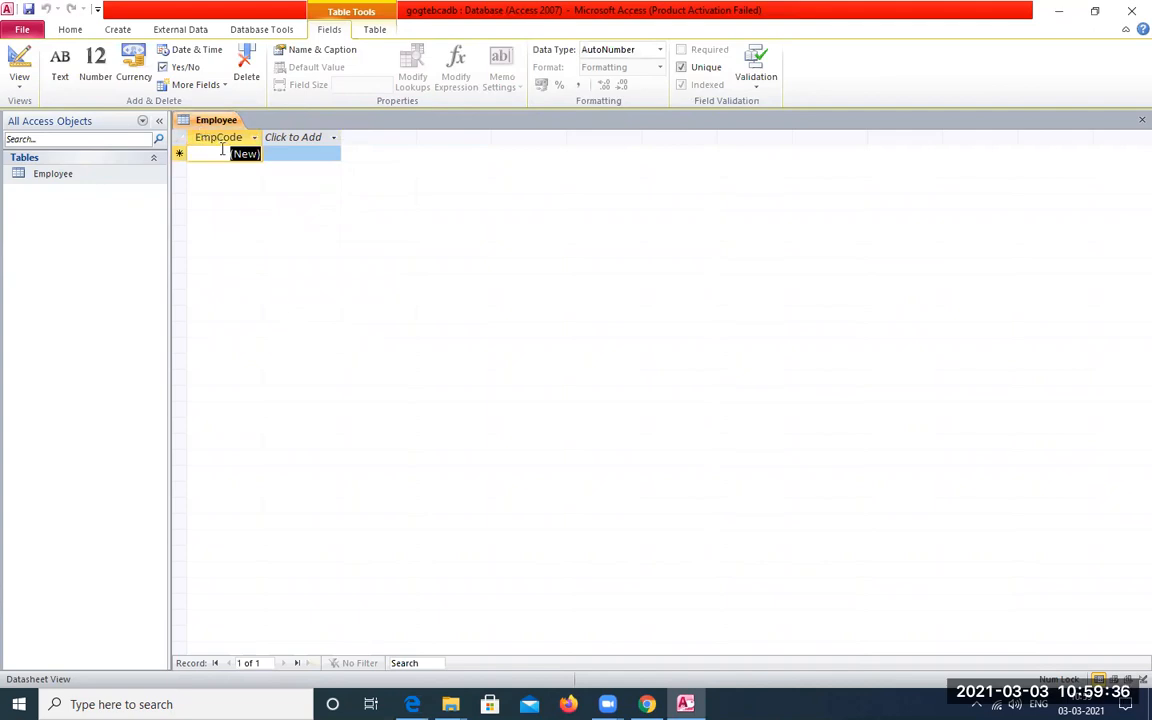
Add a Text field called Name after the EmpCode field
{"action": "left_click", "coordinate": [290, 140]}
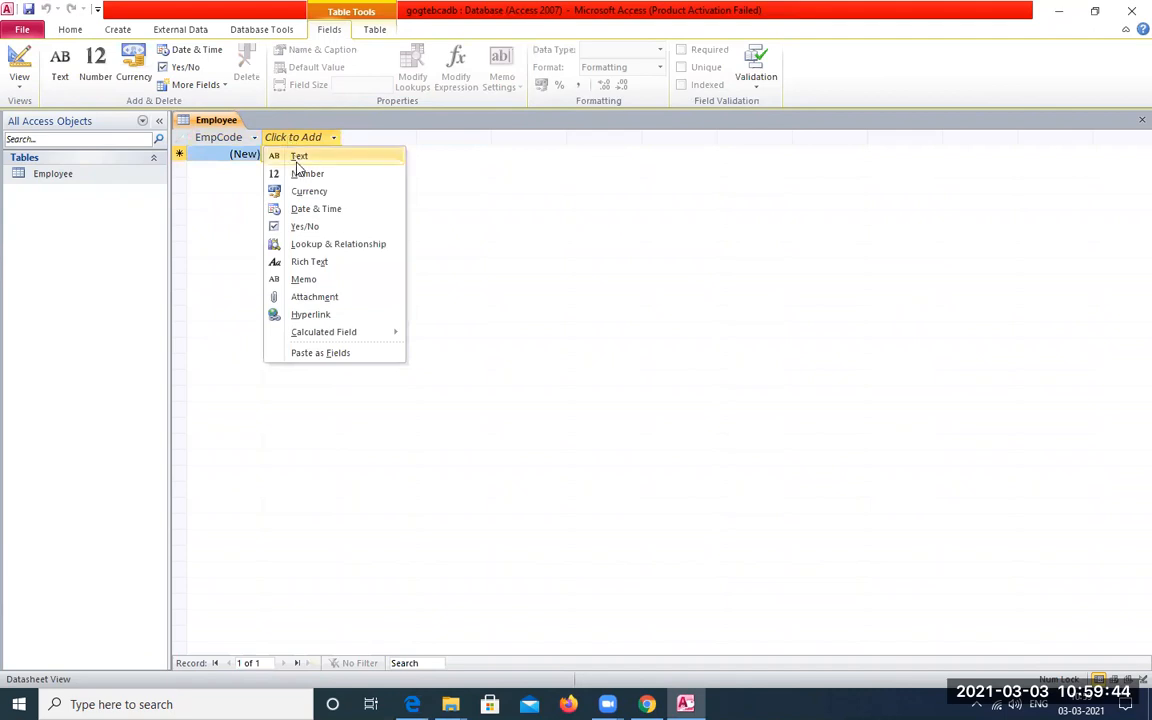
{"action": "left_click", "coordinate": [301, 157]}
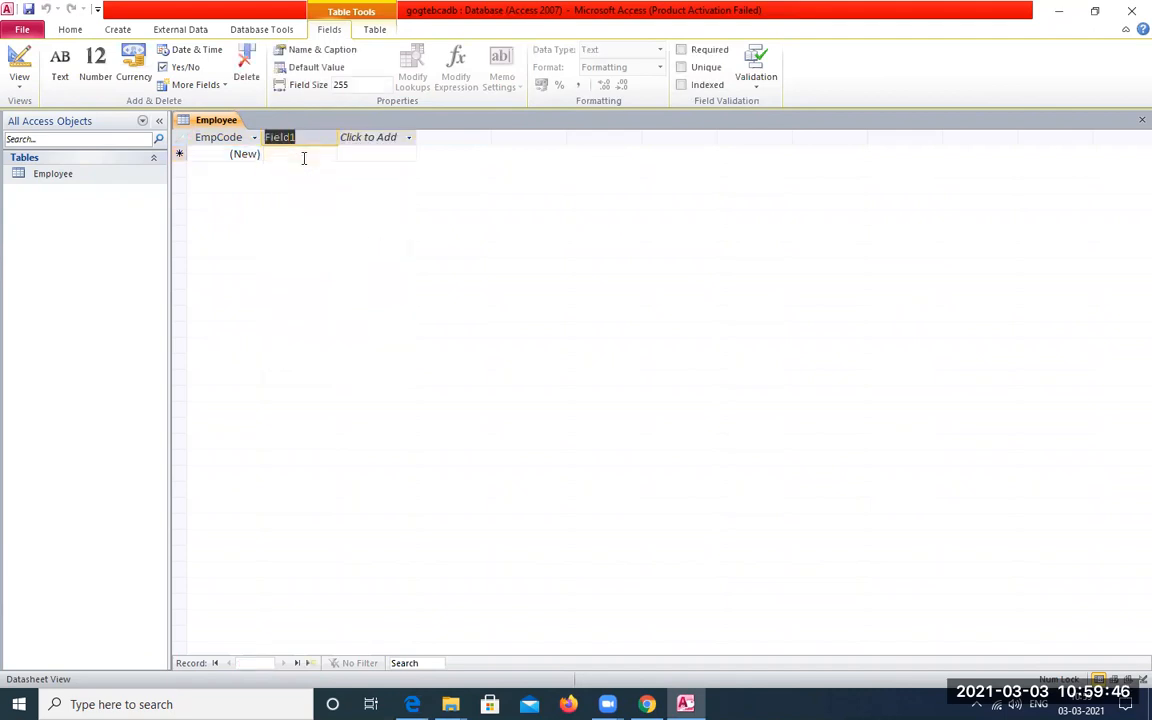
{"action": "type", "text": "Name"}
{"action": "left_click", "coordinate": [366, 143]}
{"action": "left_click", "coordinate": [519, 404]}
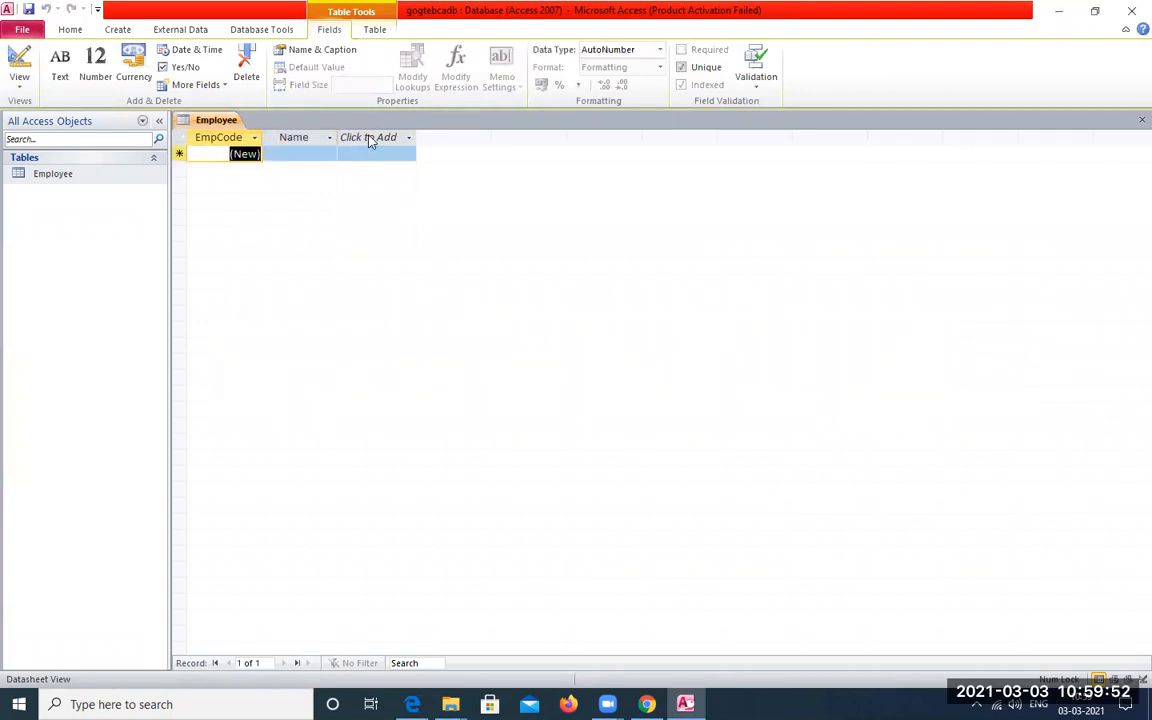
Add a Text field called Address after the Name field
{"action": "left_click", "coordinate": [369, 141]}
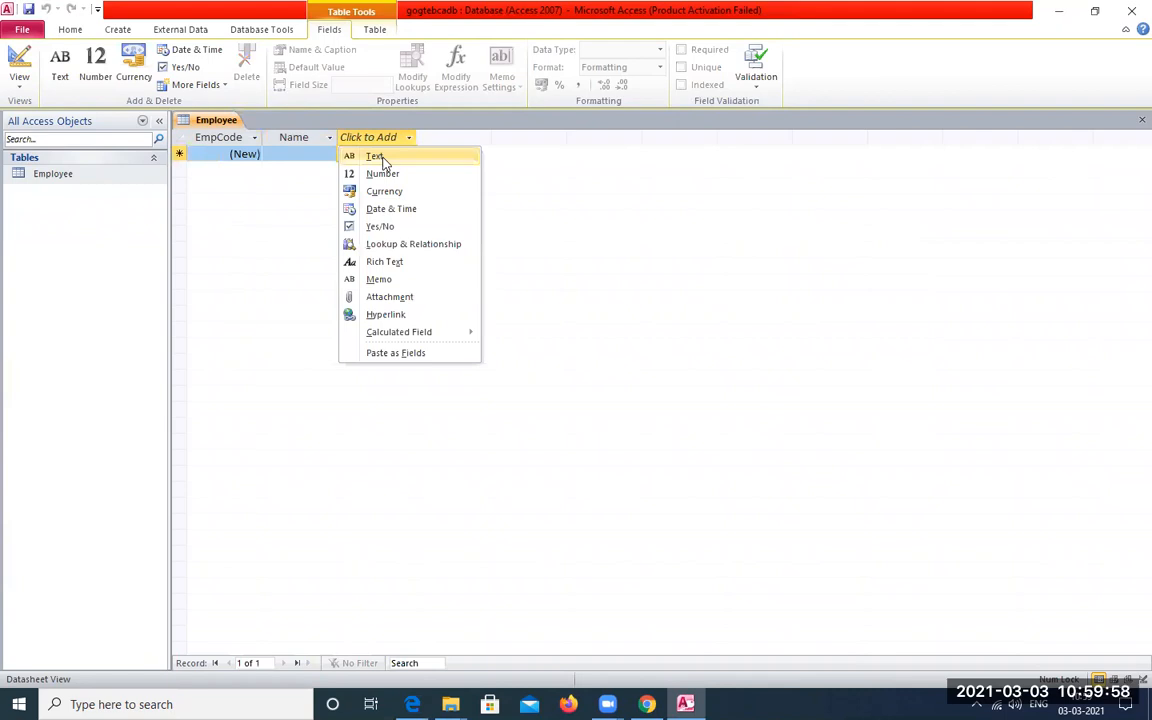
{"action": "left_click", "coordinate": [377, 157]}
{"action": "type", "text": "Address"}
Add two more Text fields called Phone and Email after the Address field
{"action": "left_click", "coordinate": [443, 139]}
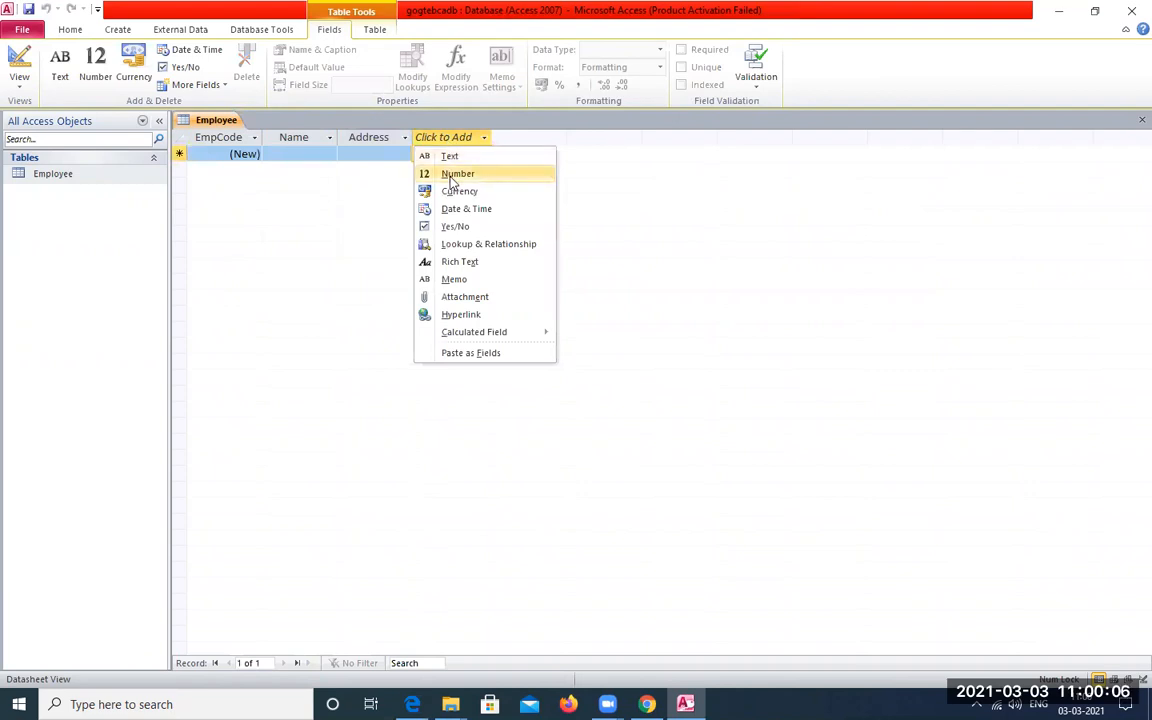
{"action": "left_click", "coordinate": [456, 159]}
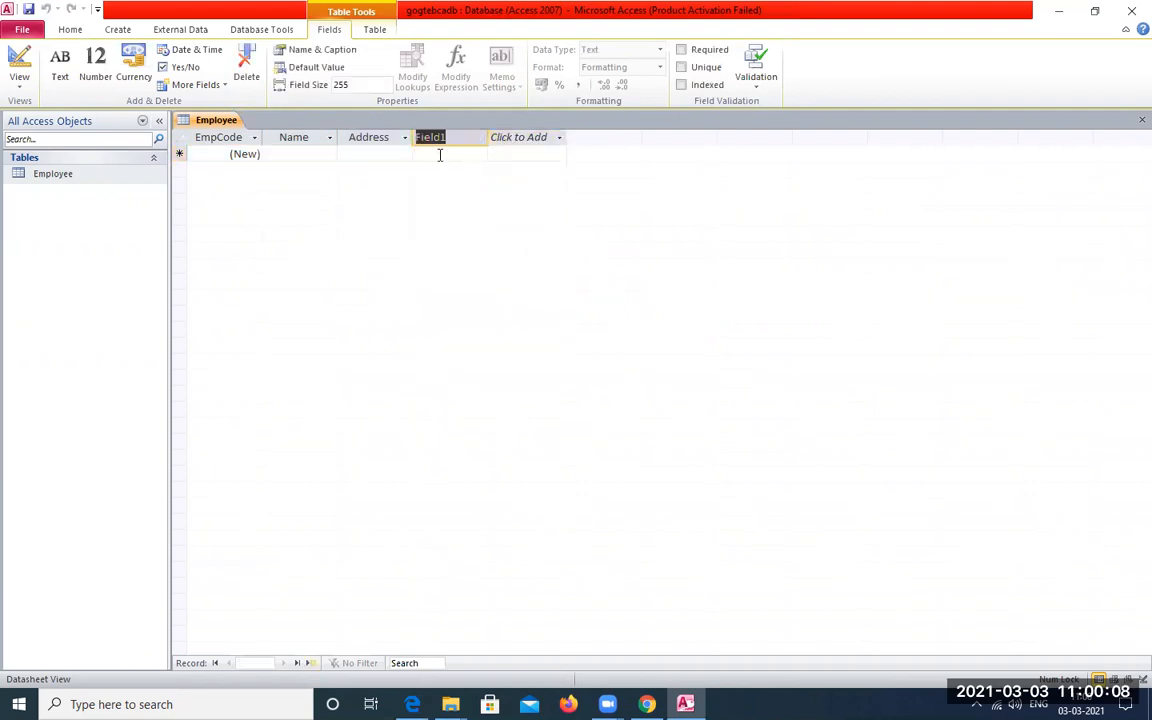
{"action": "type", "text": "Phone"}
{"action": "left_click", "coordinate": [507, 146]}
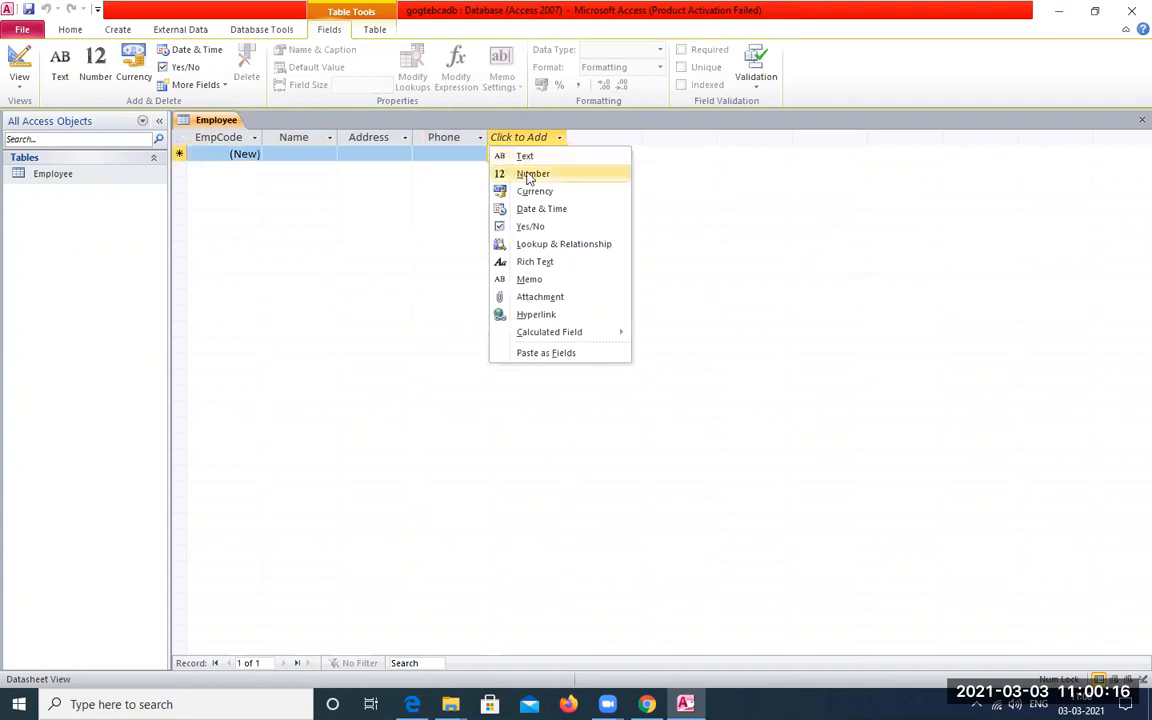
{"action": "left_click", "coordinate": [533, 157]}
{"action": "type", "text": "Email"}
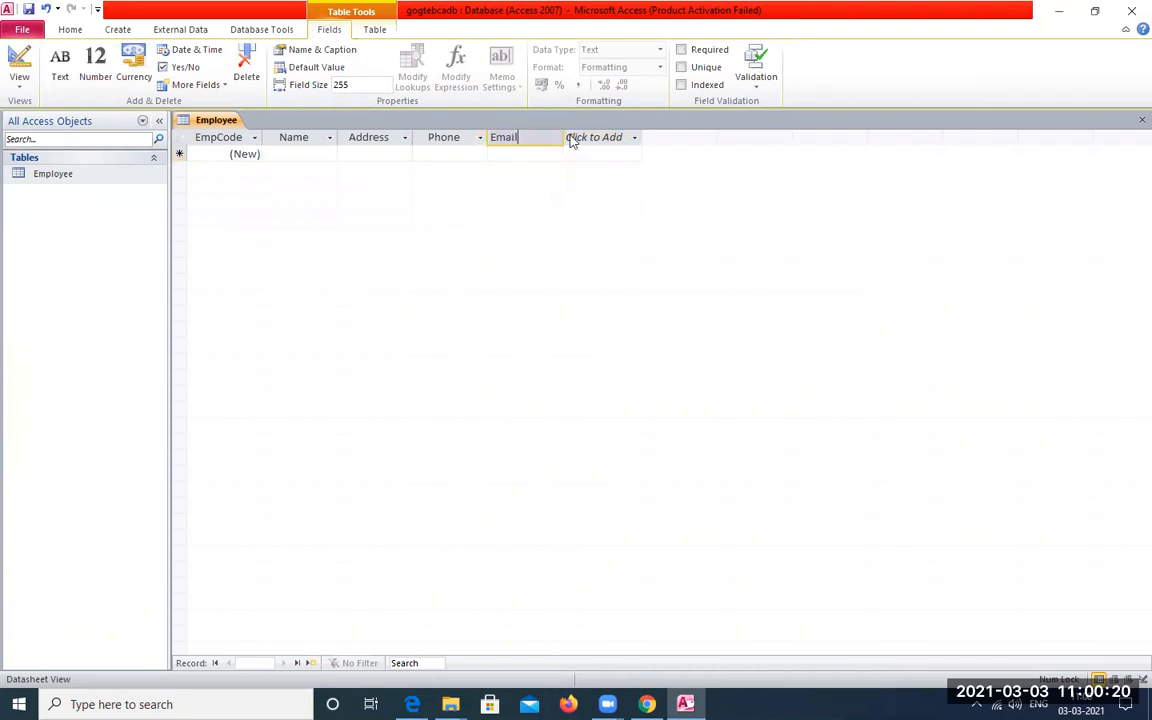
Add a Date & Time field called DOJ after the Email field
{"action": "left_click", "coordinate": [604, 141]}
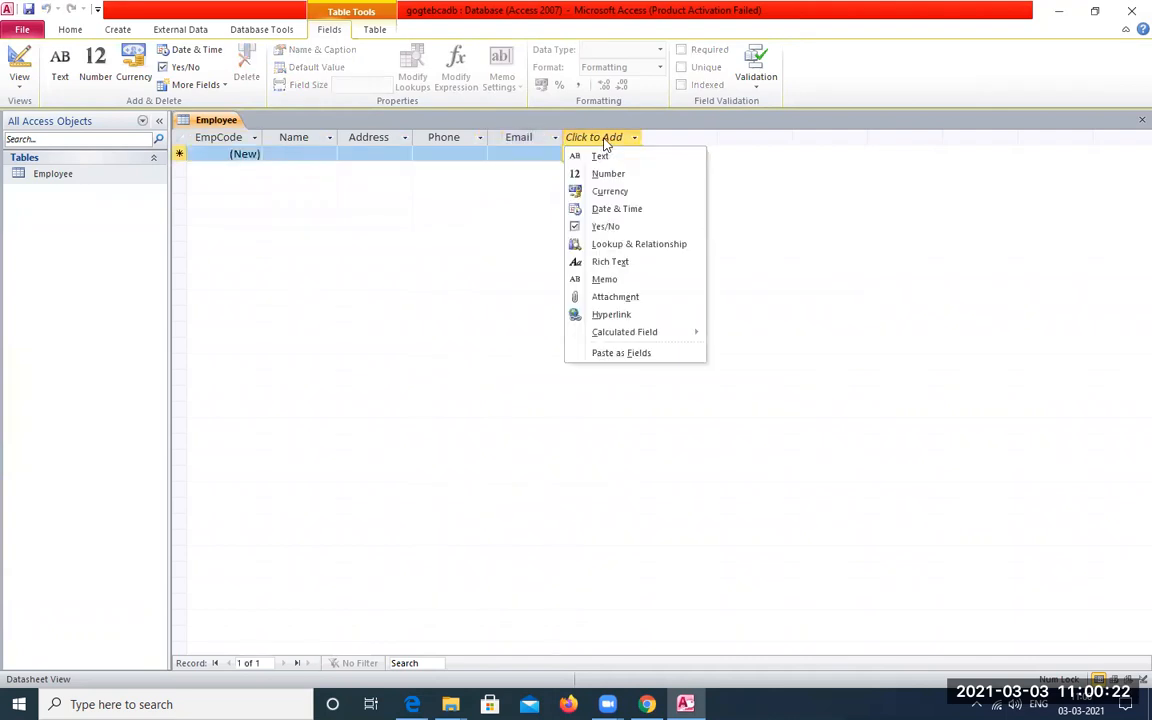
{"action": "left_click", "coordinate": [604, 209]}
{"action": "type", "text": "DOJ"}
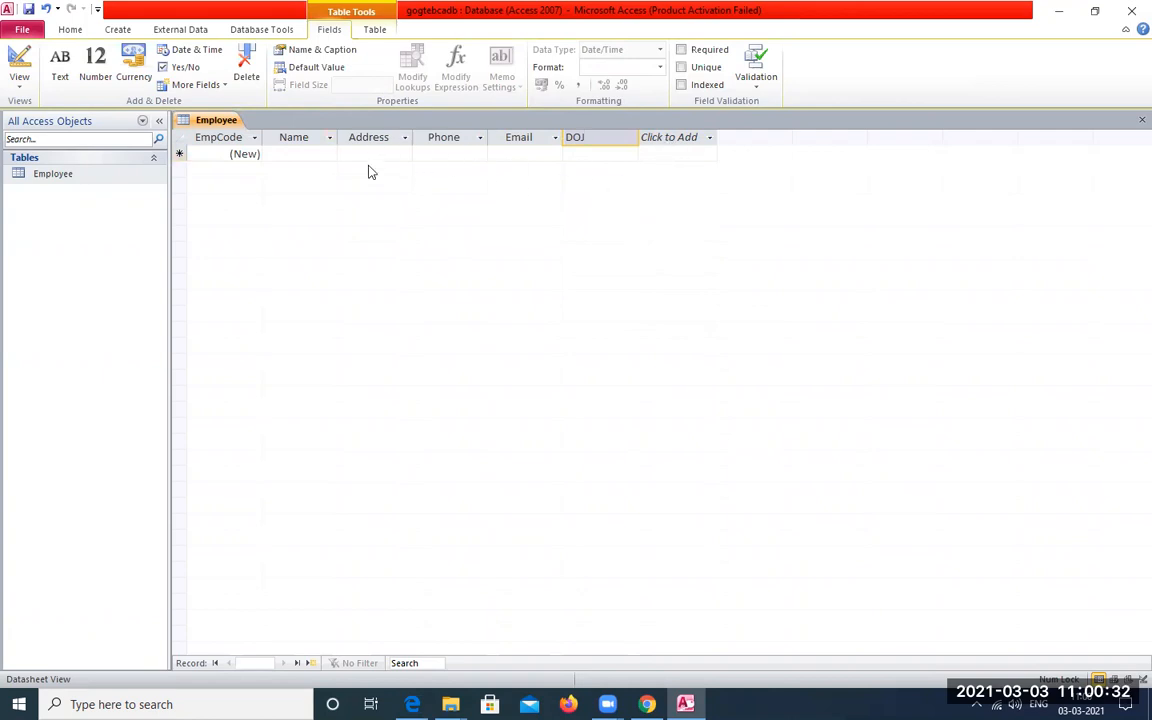
Switch the Employee table to Design View
{"action": "left_click", "coordinate": [53, 175]}
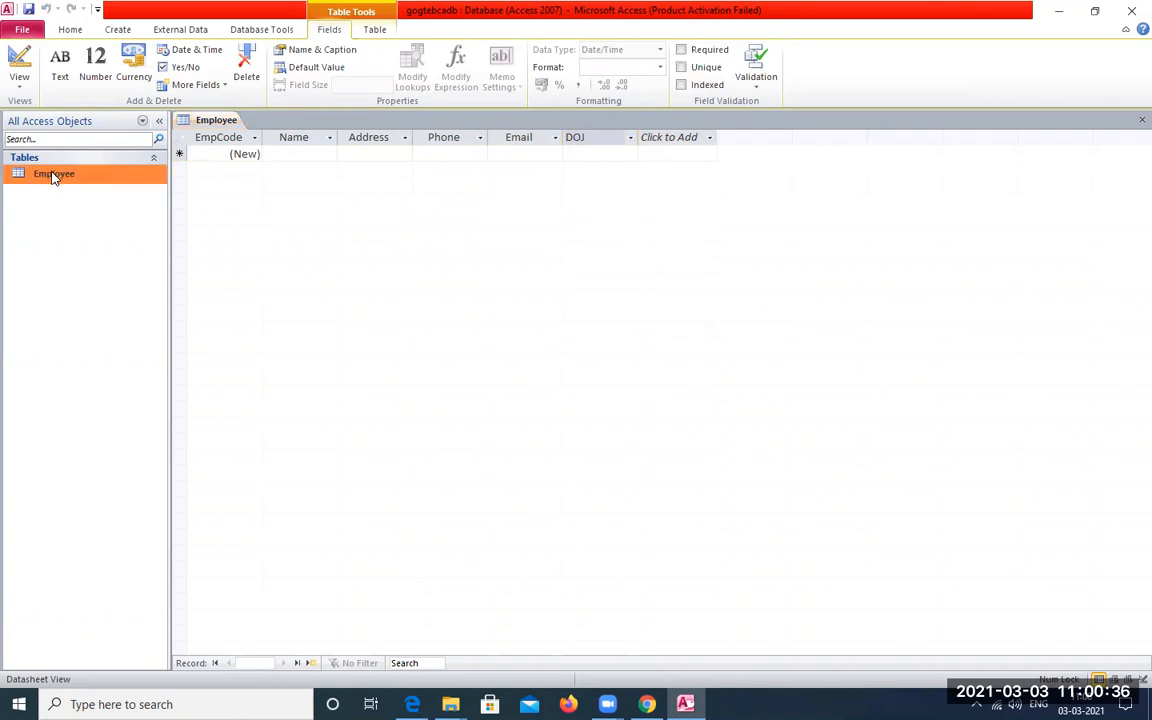
{"action": "right_click", "coordinate": [53, 176]}
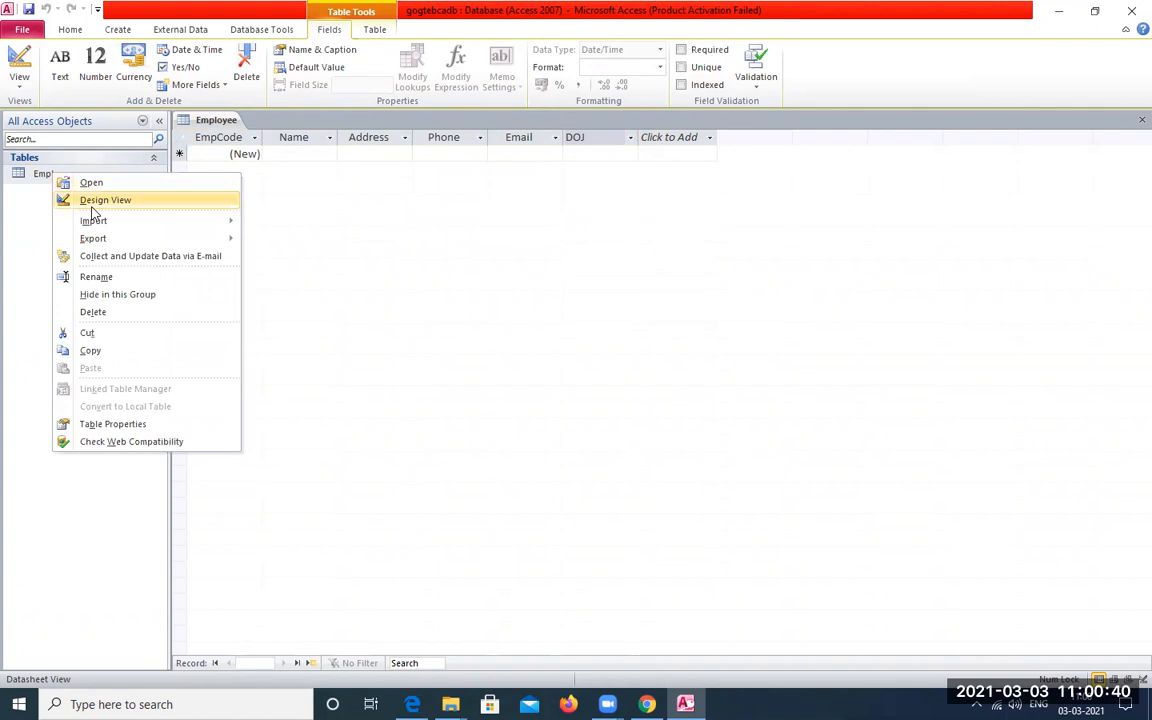
{"action": "left_click", "coordinate": [28, 86]}
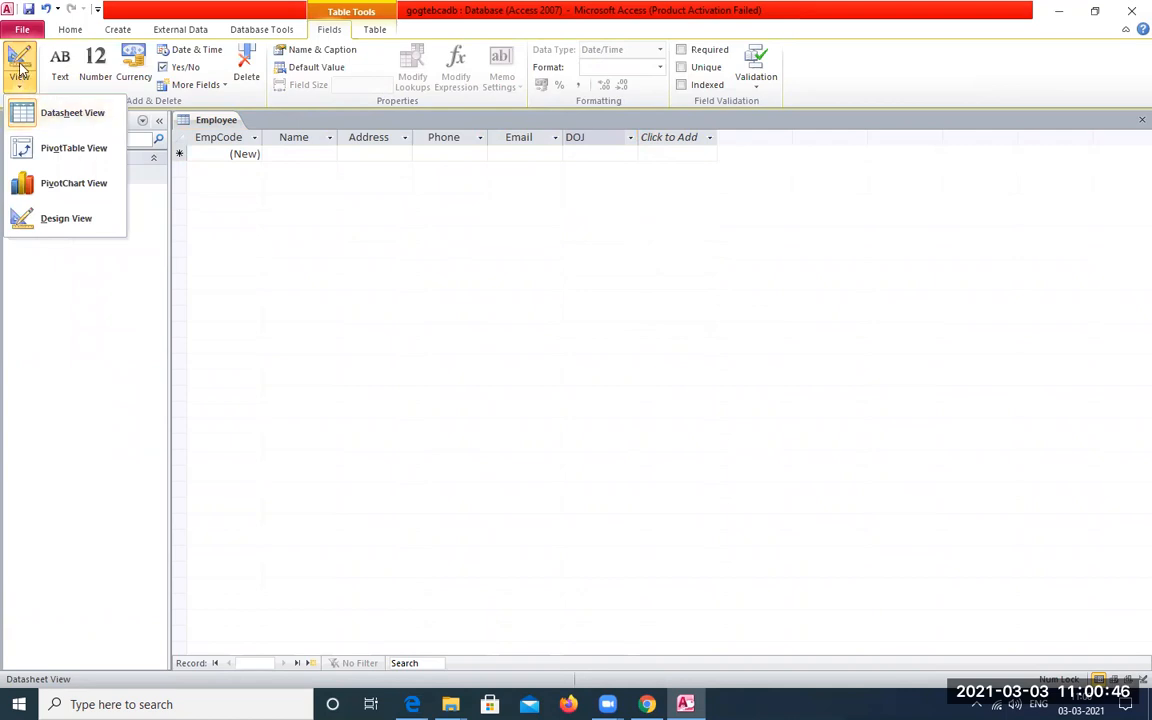
{"action": "left_click", "coordinate": [59, 220]}
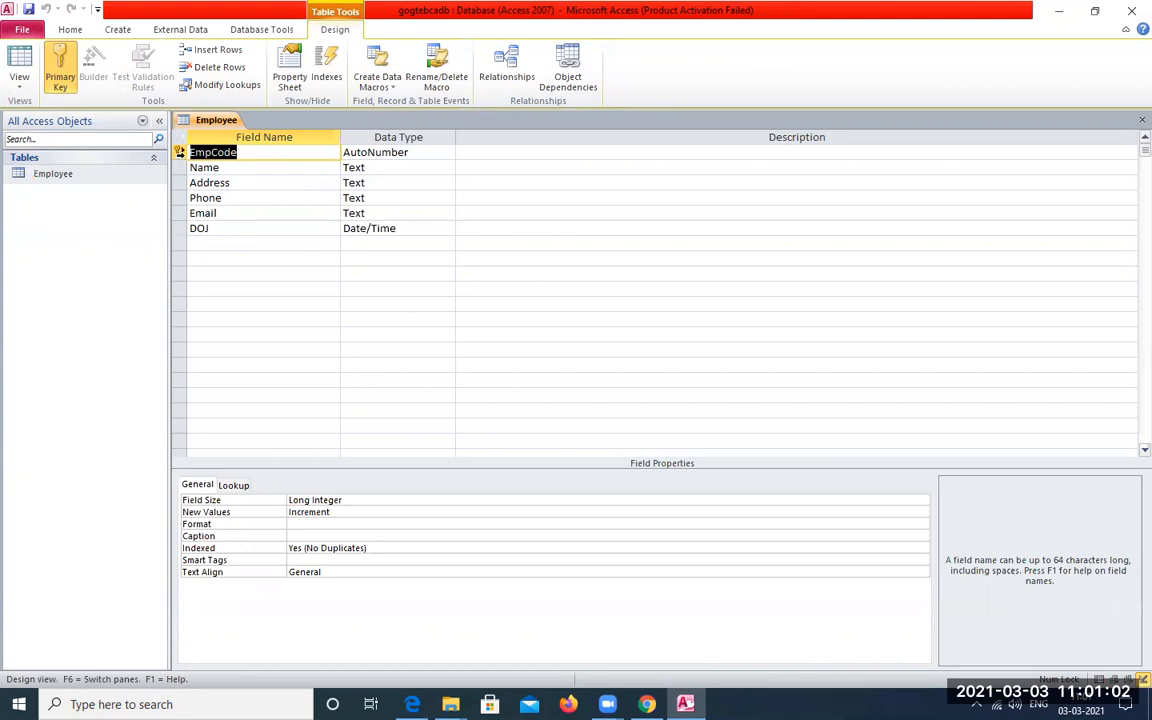
Remove the primary key from the EmpCode field and set it on that field again
{"action": "left_click", "coordinate": [180, 151]}
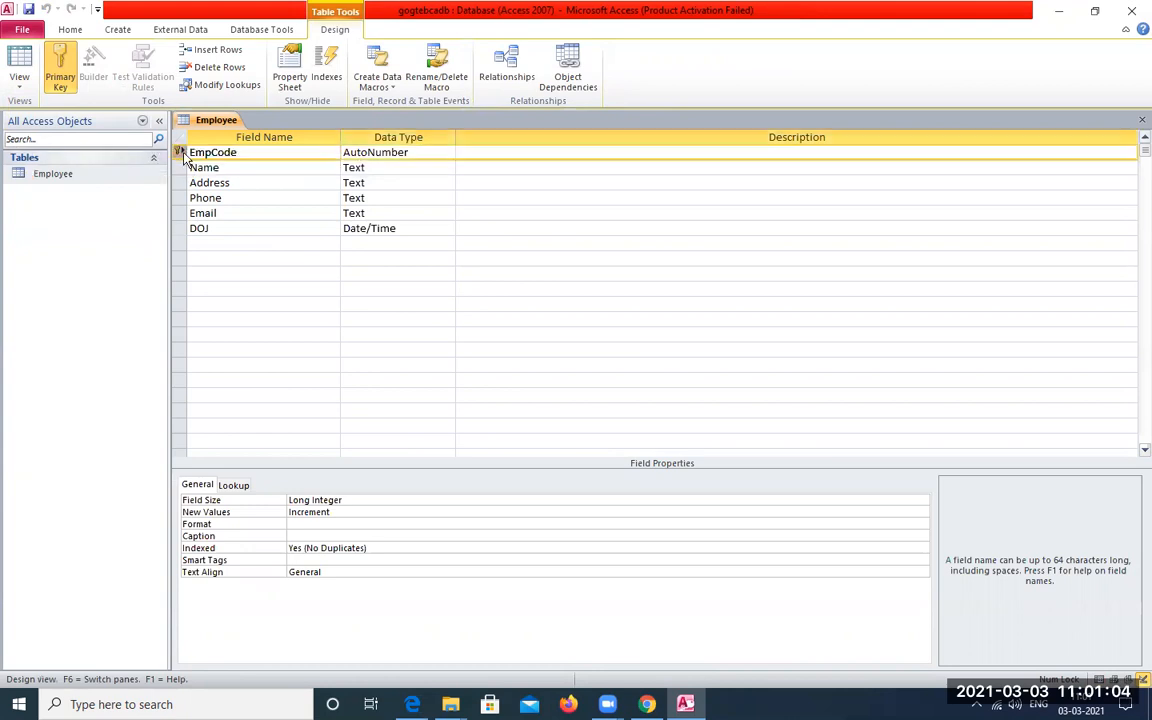
{"action": "left_click", "coordinate": [68, 77]}
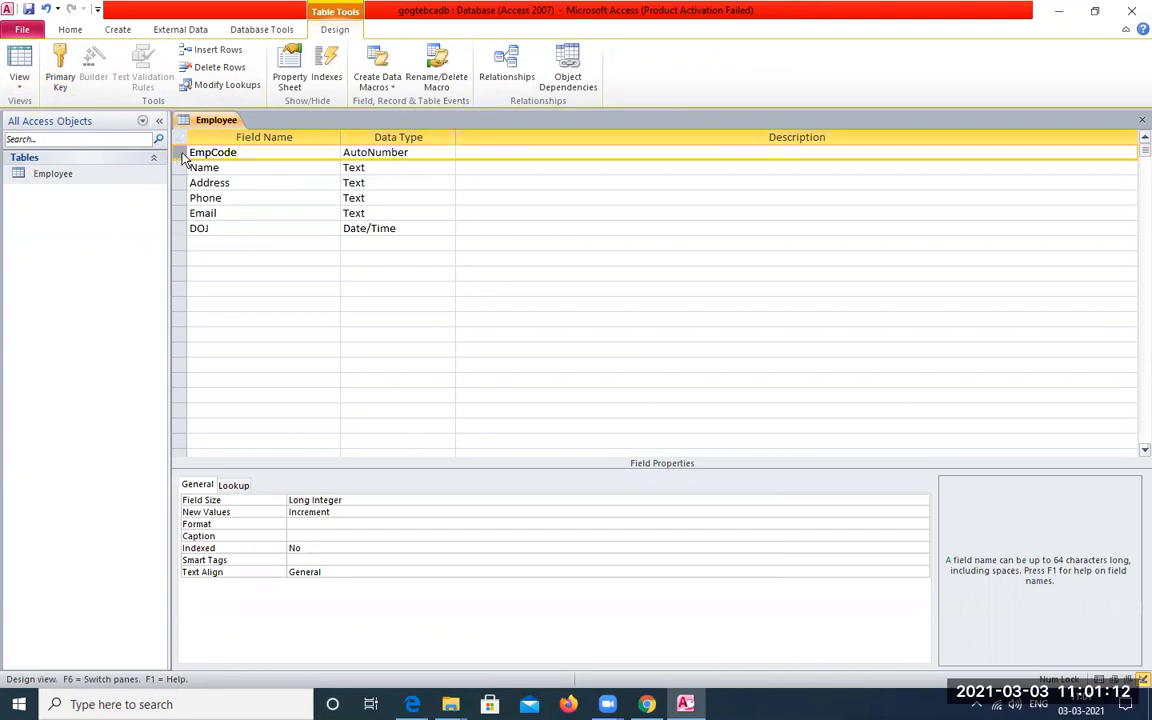
{"action": "left_click", "coordinate": [60, 77]}
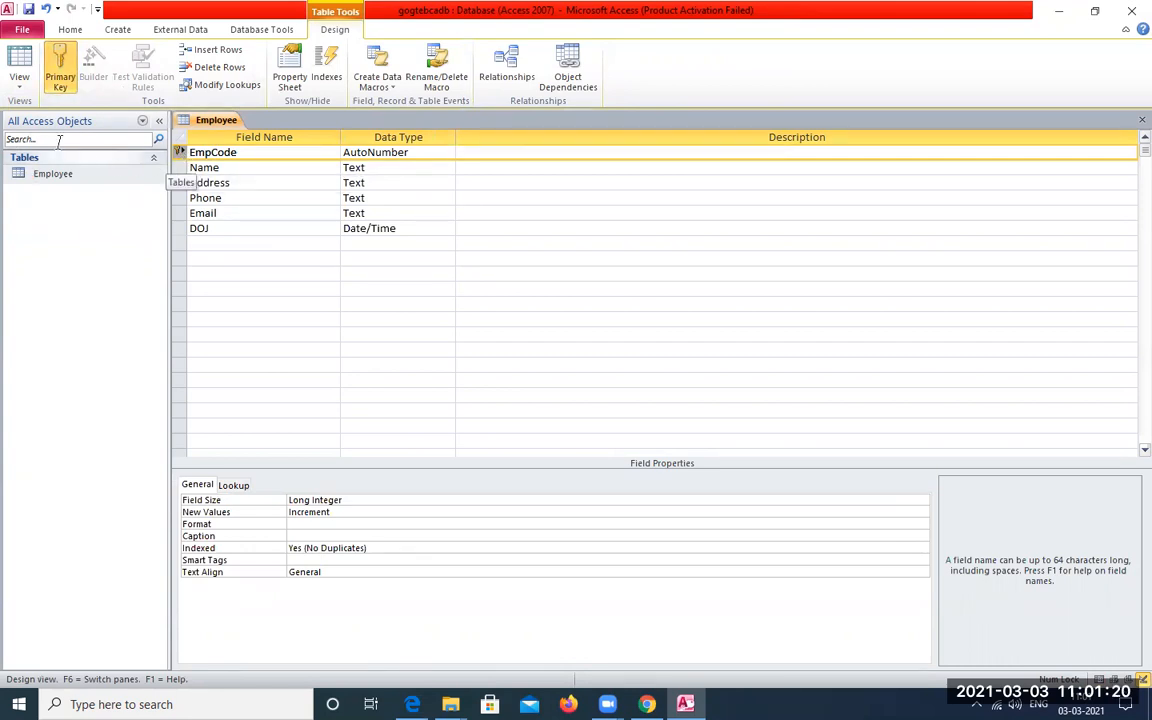
Return the Employee table to Datasheet View, saving the table design
{"action": "left_click", "coordinate": [52, 173]}
{"action": "right_click", "coordinate": [52, 173]}
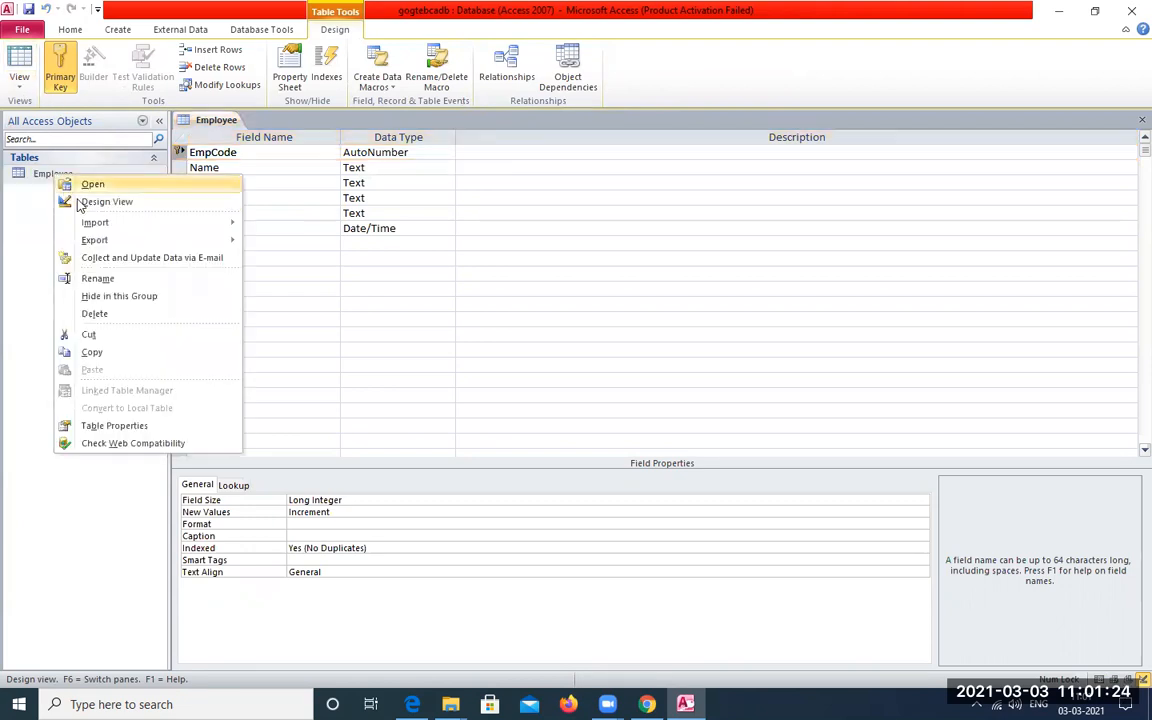
{"action": "left_click", "coordinate": [24, 74]}
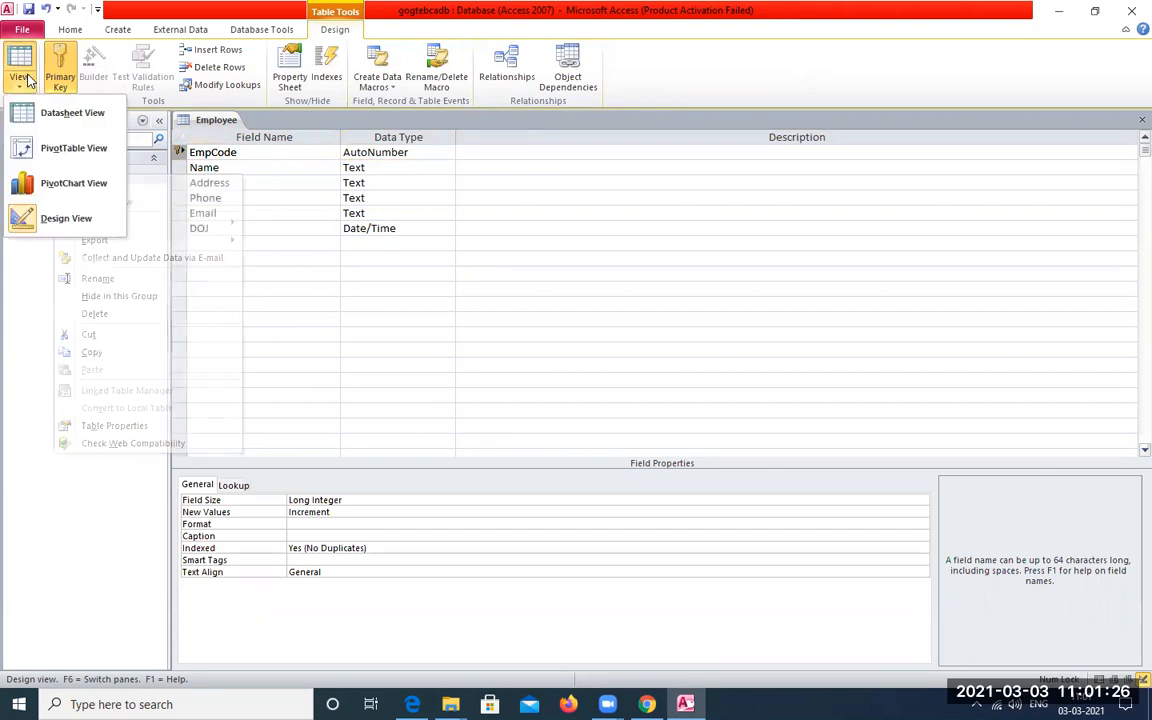
{"action": "left_click", "coordinate": [37, 116]}
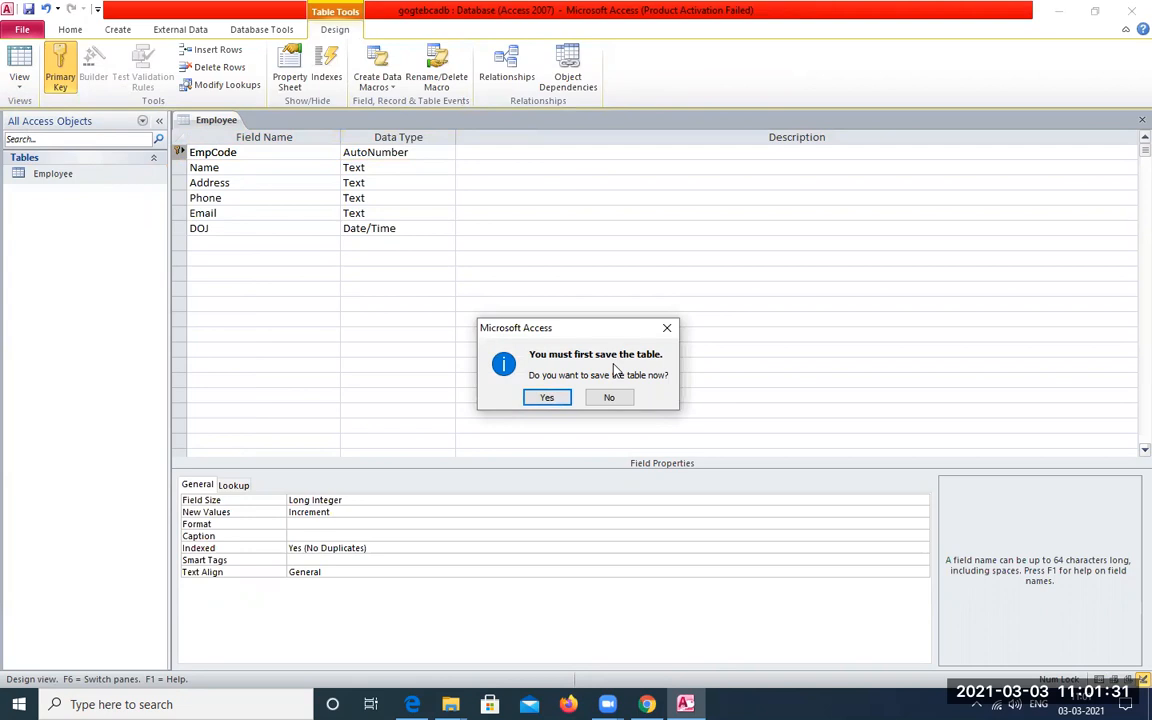
{"action": "left_click", "coordinate": [556, 398]}
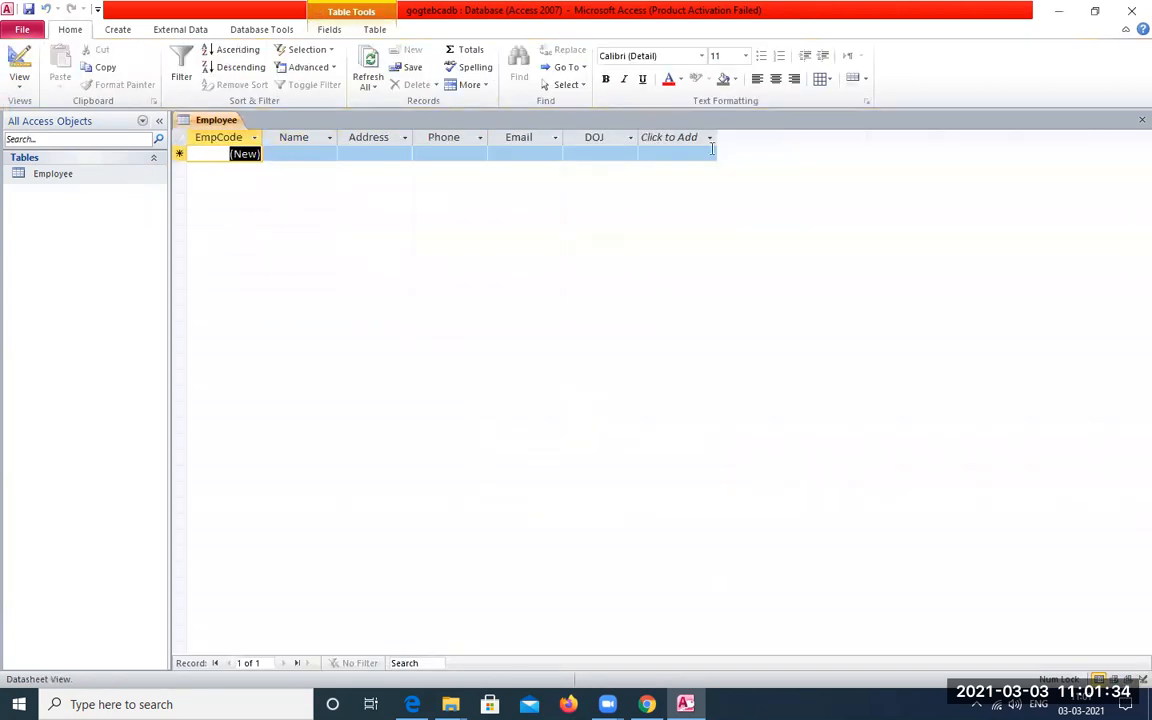
Start the first Employee record with the name "abc" and the address "belgaum"
{"action": "left_click", "coordinate": [297, 155]}
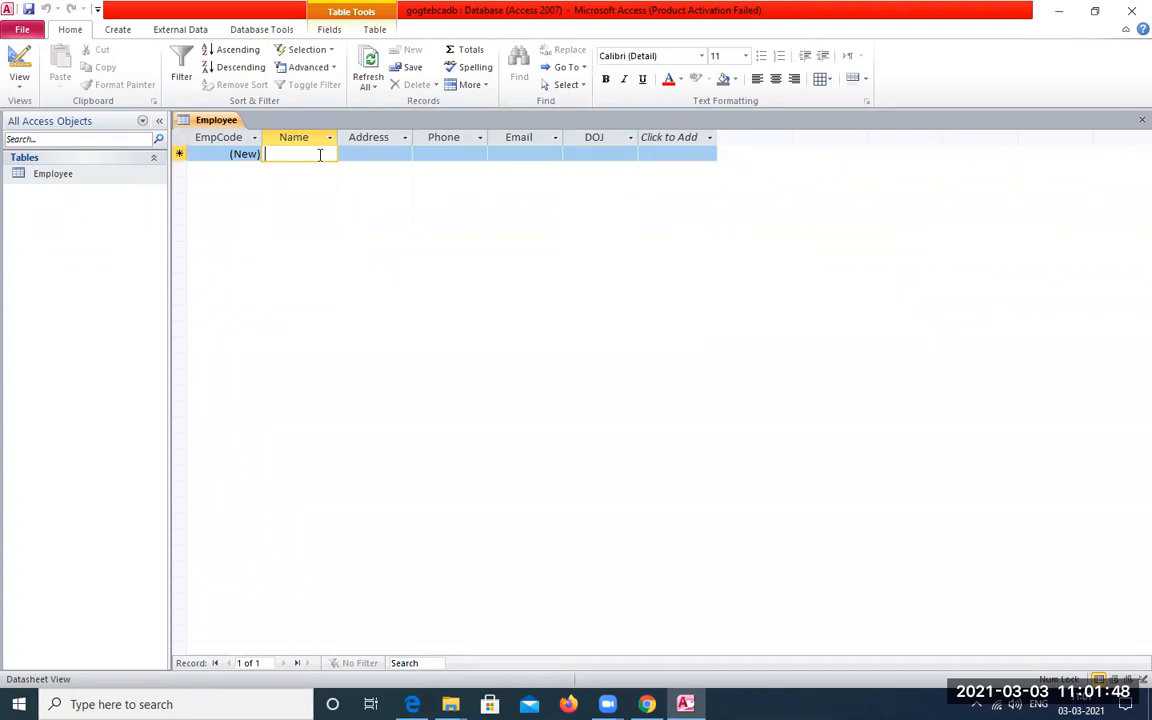
{"action": "type", "text": "abc"}
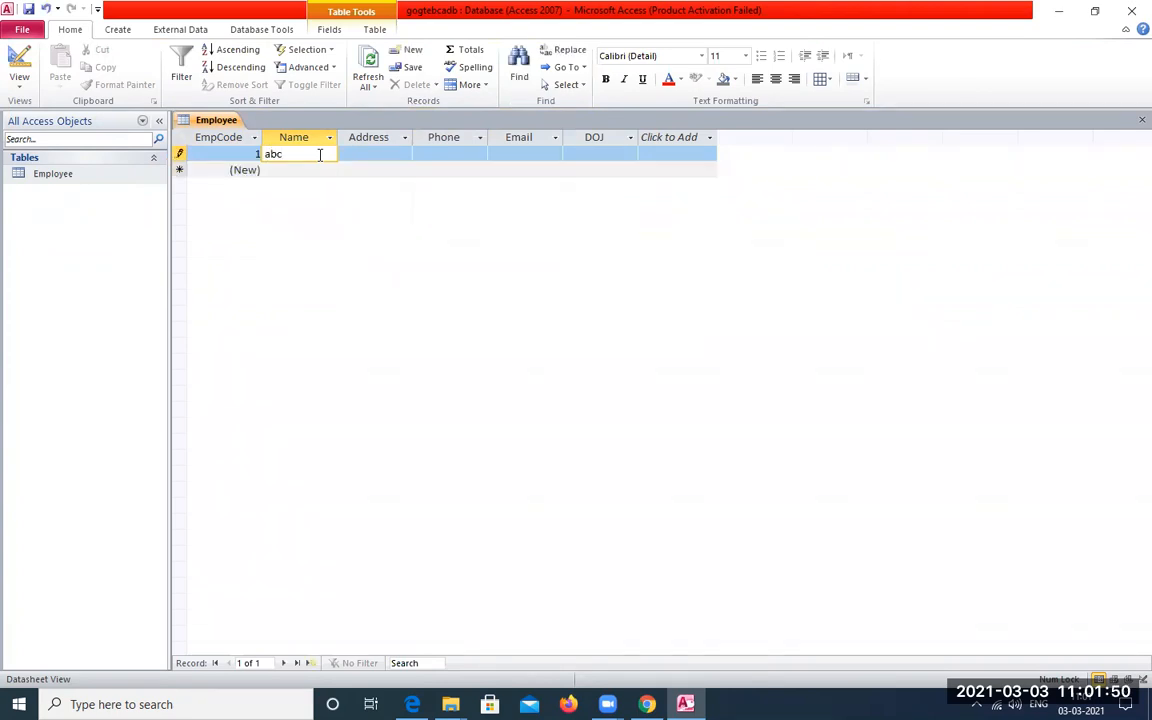
{"action": "key", "text": "Tab"}
{"action": "type", "text": "belgaum"}
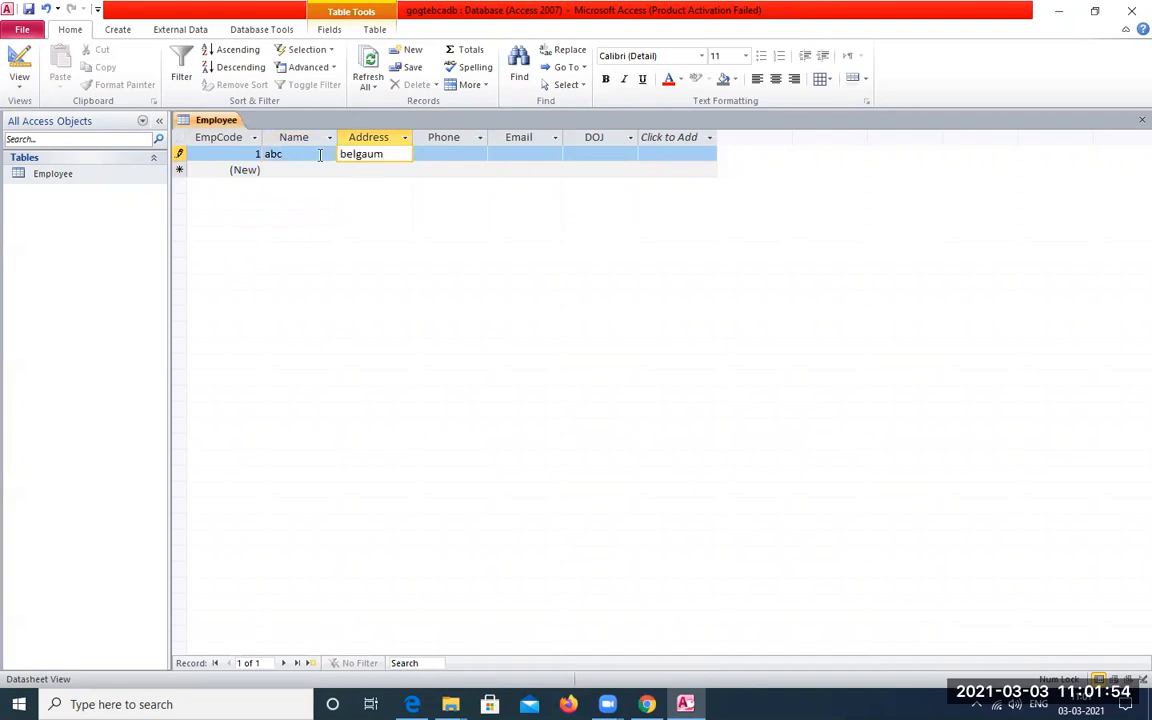
Fill in the phone number and email address for employee abc
{"action": "key", "text": "Tab"}
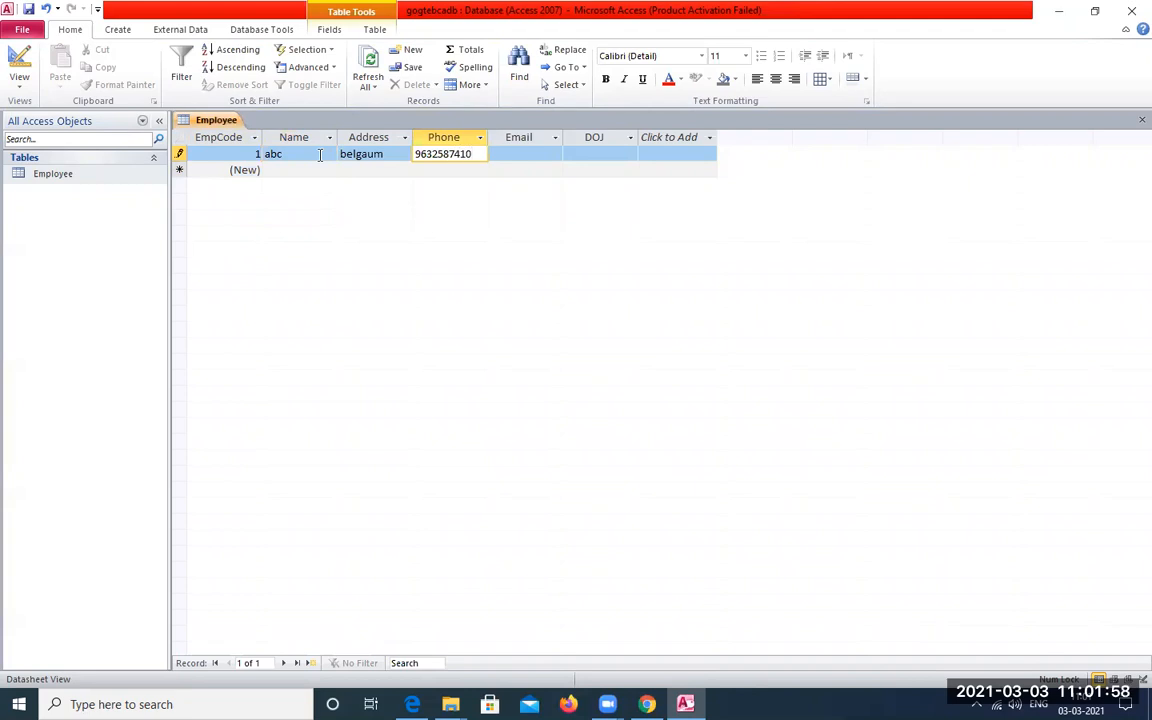
{"action": "key", "text": "Tab"}
{"action": "key", "text": "Tab"}
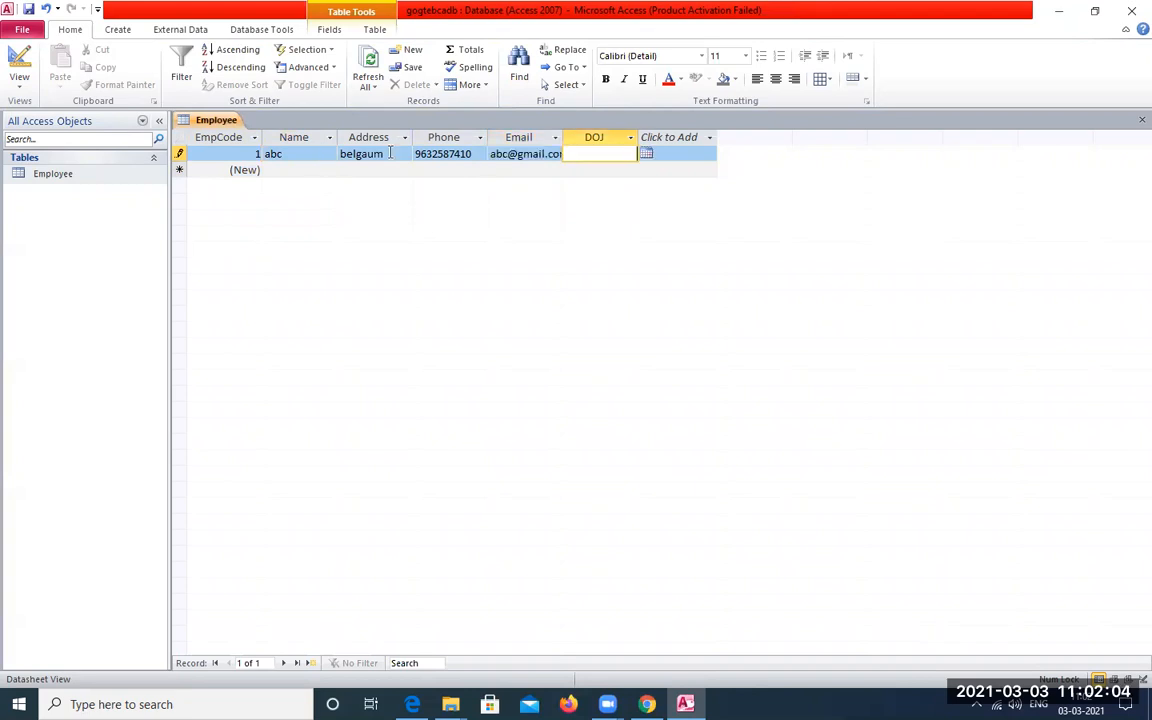
Set the DOJ of employee abc to 02-03-2021 and finish that record
{"action": "left_click", "coordinate": [646, 154]}
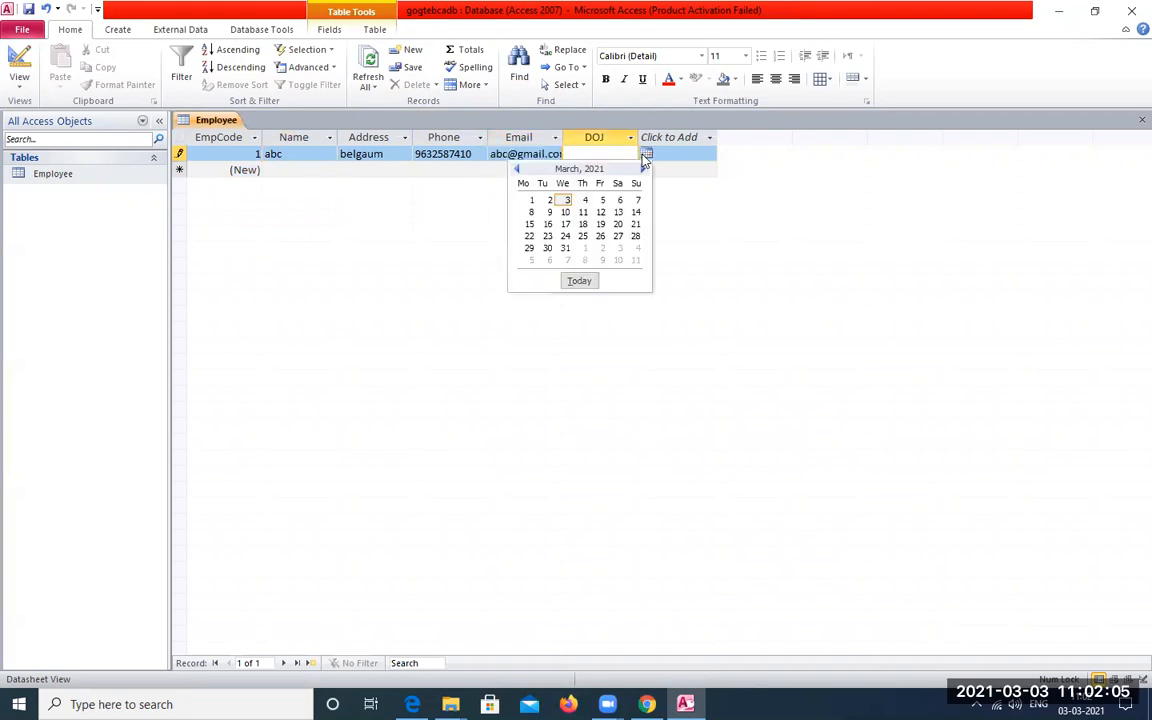
{"action": "left_click", "coordinate": [549, 200]}
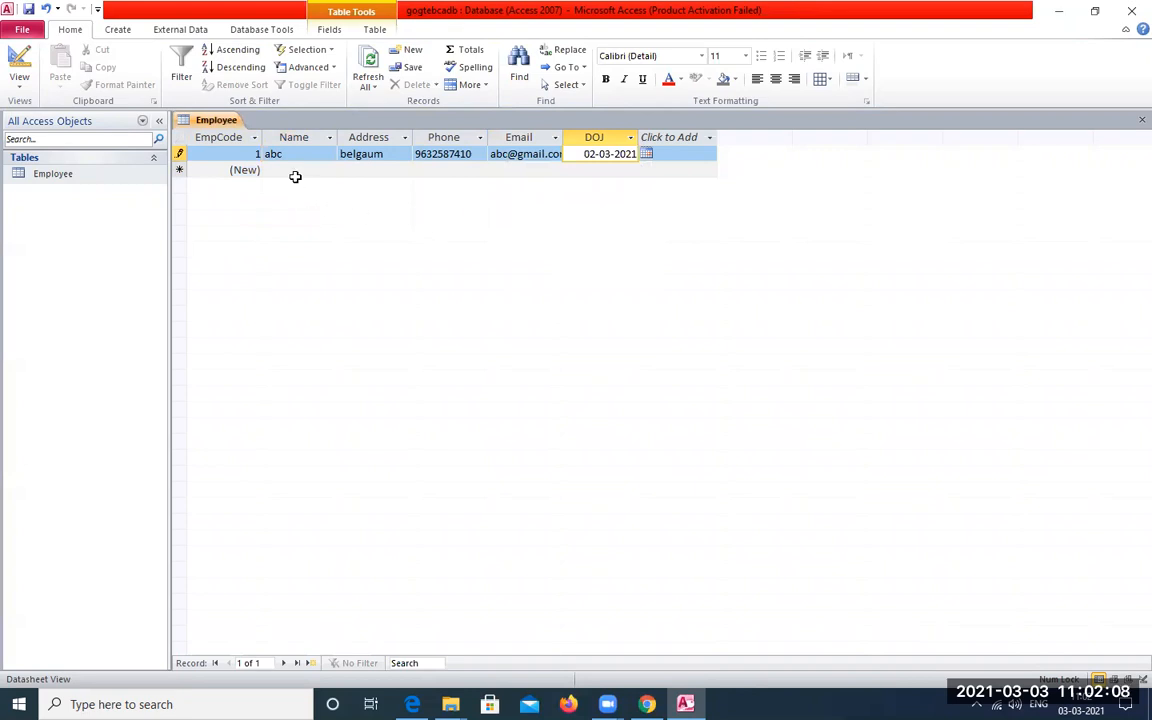
{"action": "key", "text": "Tab"}
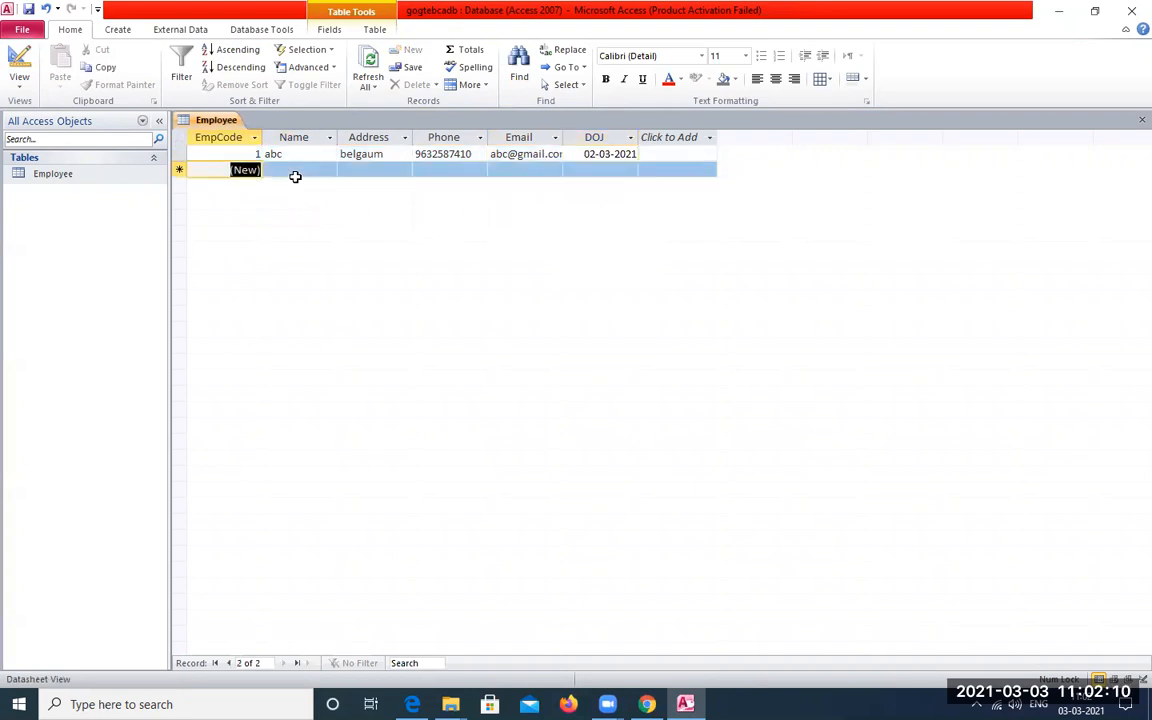
Start a second Employee record with the name "xyz" and the address "bangalore"
{"action": "left_click", "coordinate": [295, 176]}
{"action": "type", "text": "xyz"}
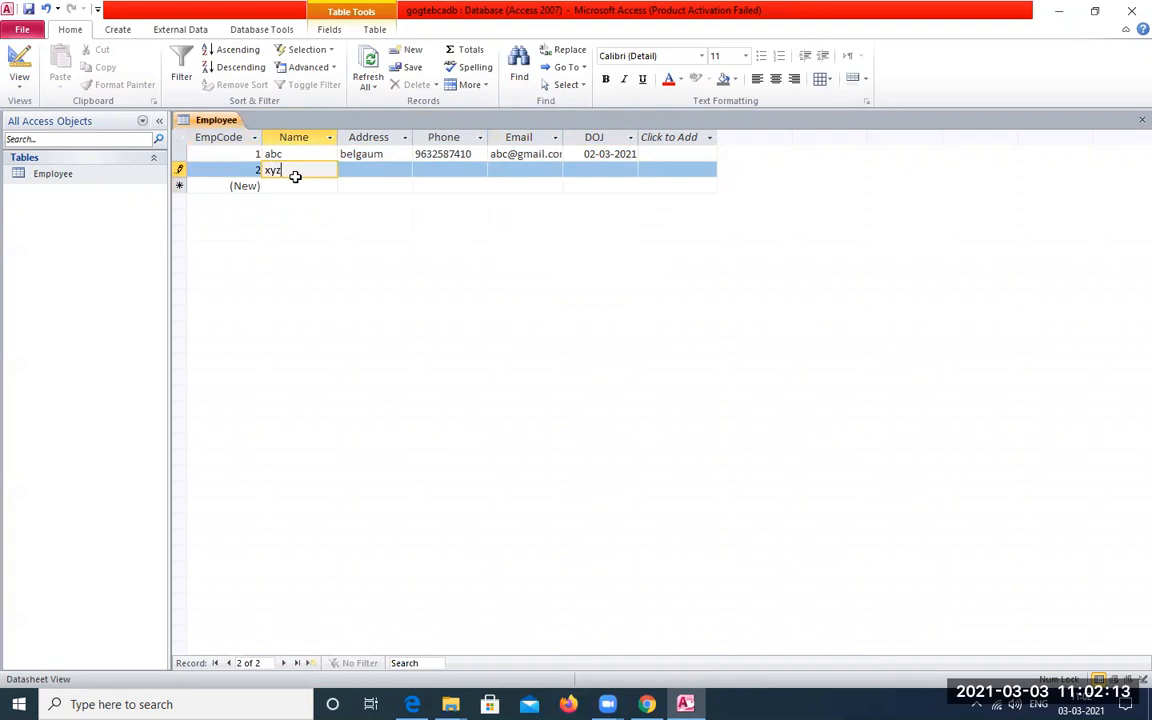
{"action": "key", "text": "Tab"}
{"action": "type", "text": "ban"}
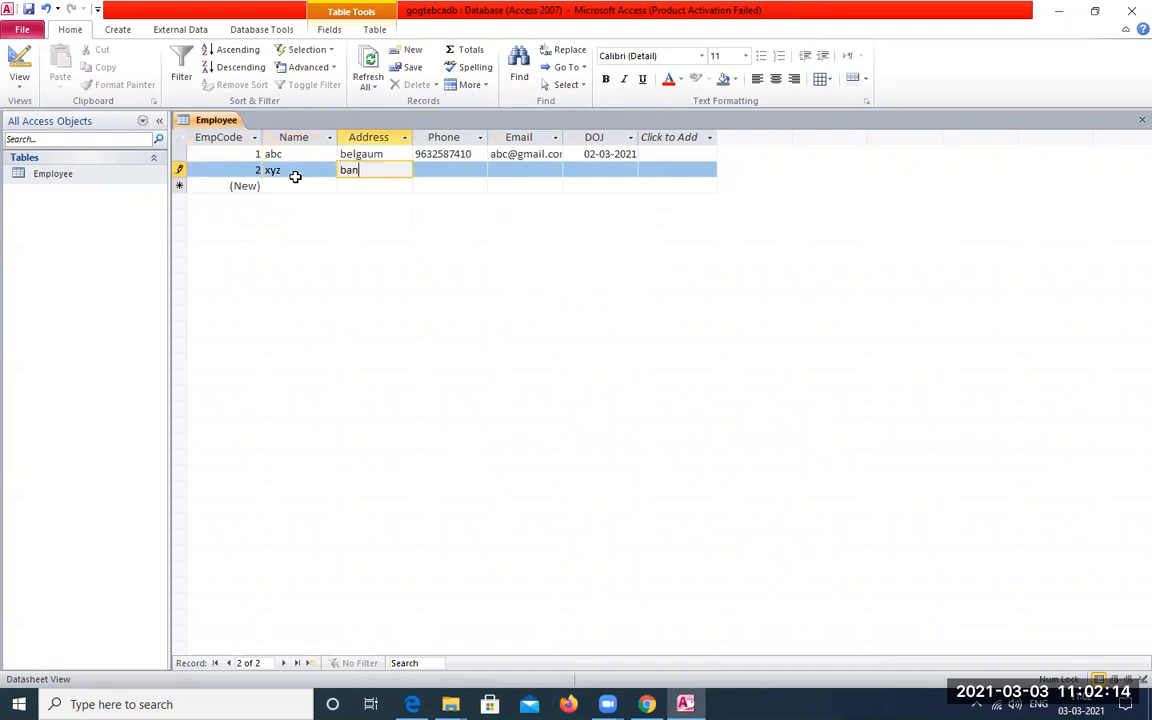
{"action": "type", "text": "galore"}
Fill in the phone number and email address for employee xyz
{"action": "key", "text": "Tab"}
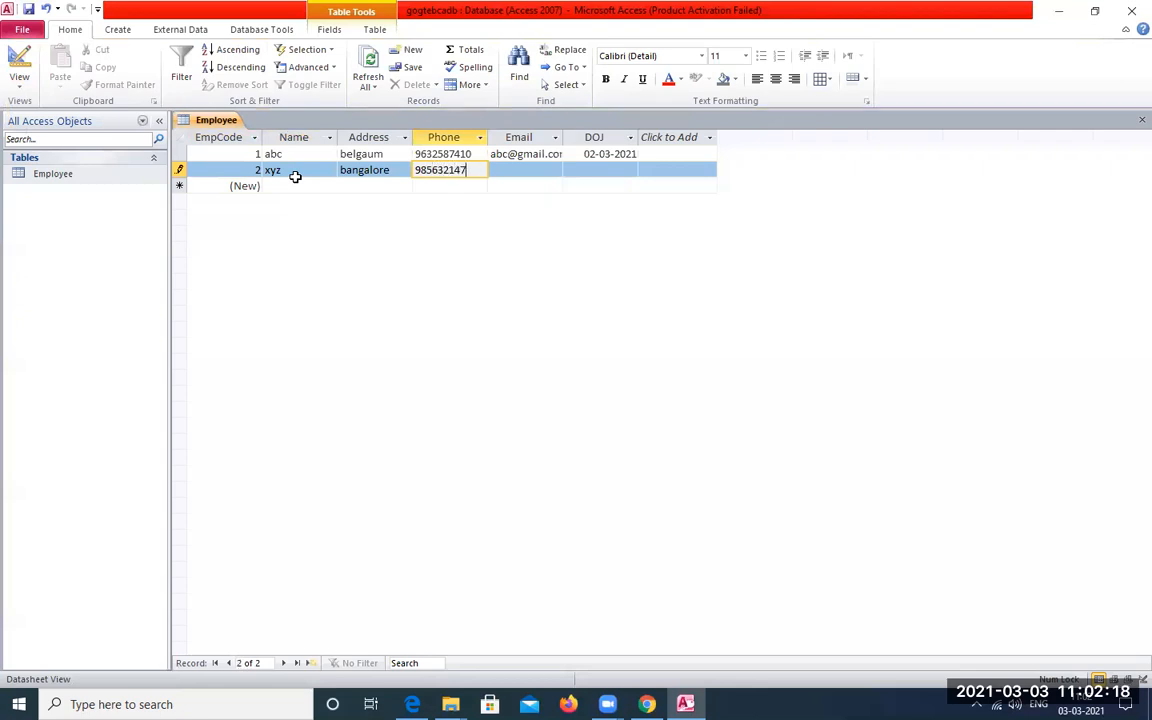
{"action": "key", "text": "Tab"}
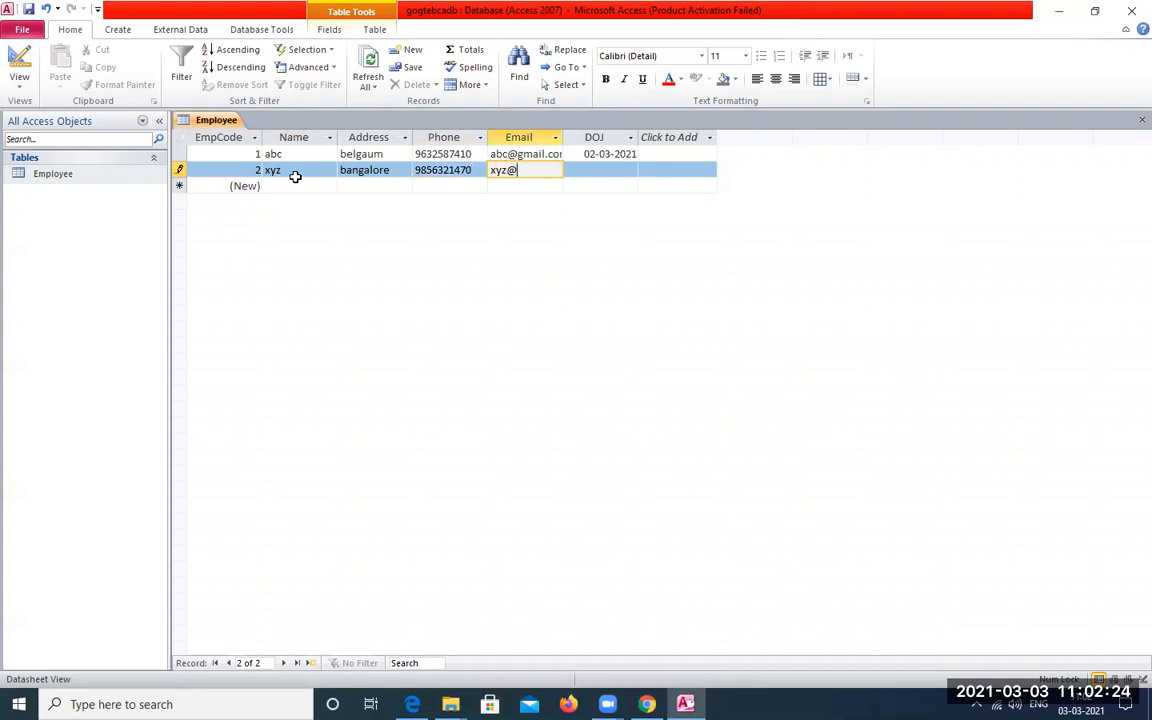
{"action": "key", "text": "Tab"}
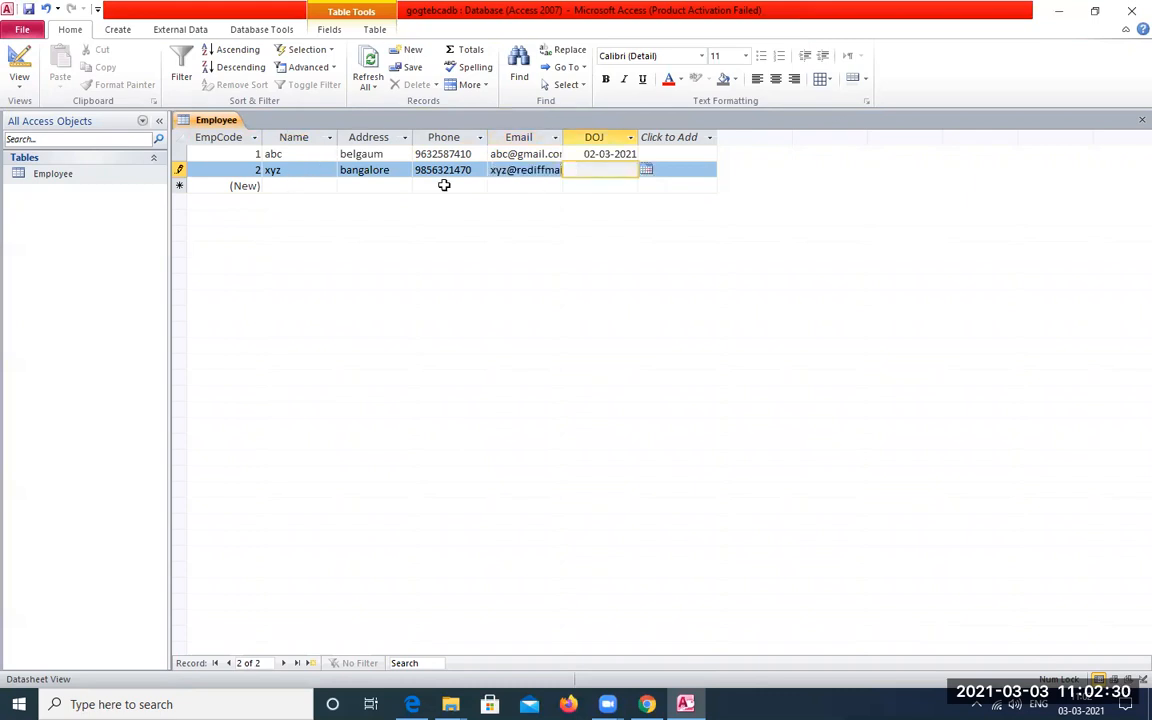
Set the DOJ of employee xyz to 14-03-2021 and save the Employee table
{"action": "left_click", "coordinate": [646, 171]}
{"action": "left_click", "coordinate": [636, 228]}
{"action": "left_click", "coordinate": [28, 9]}
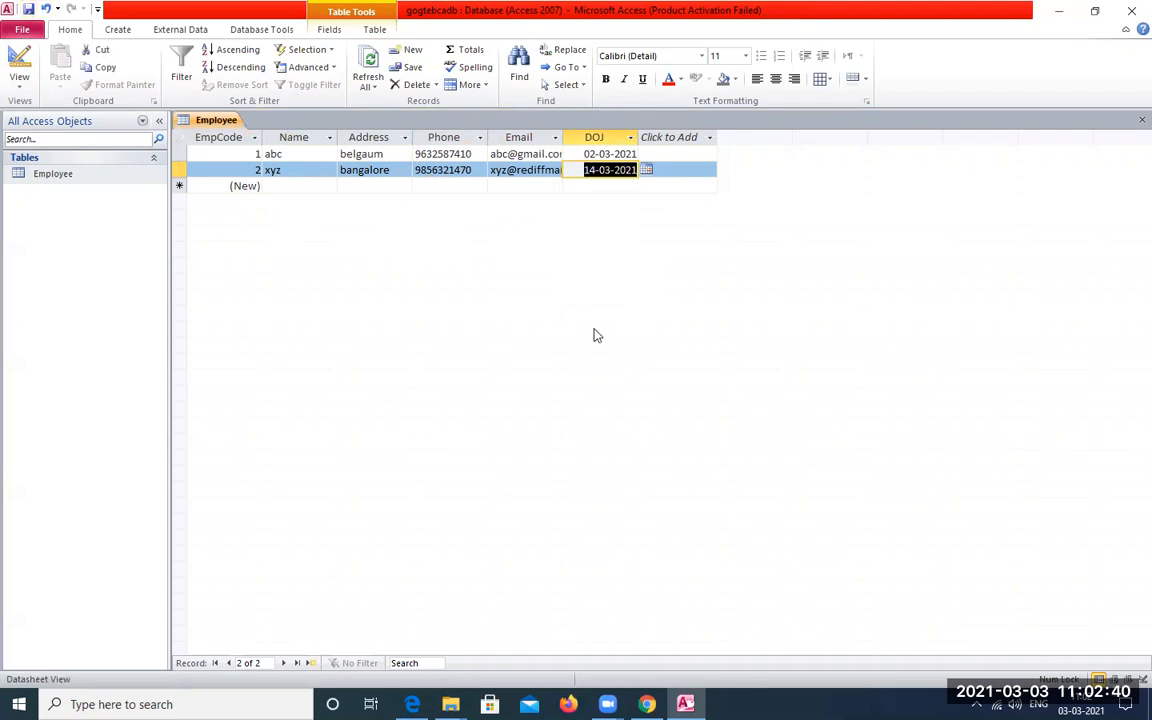